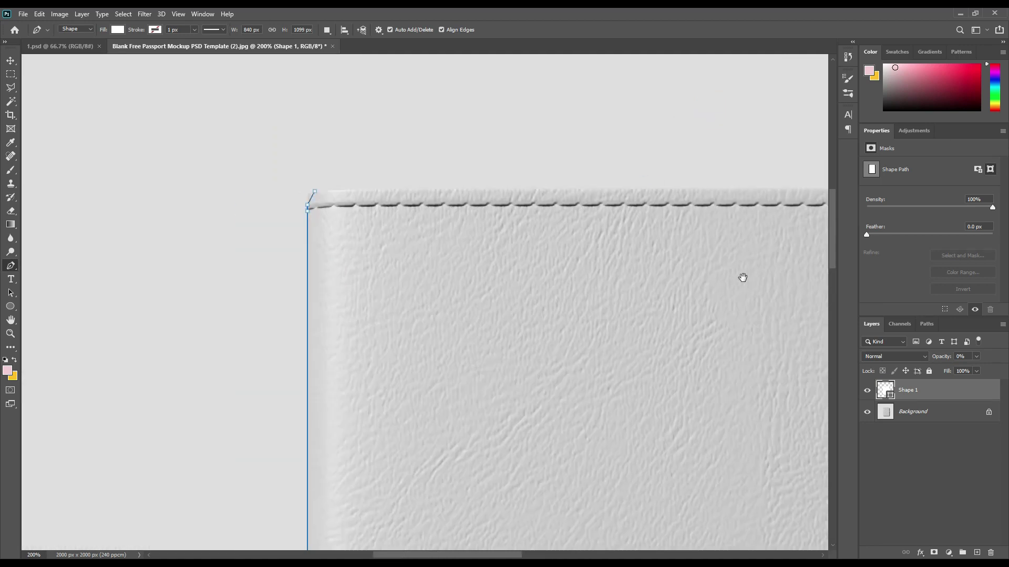
Add anchor points at the cover outline's upper-left corner and along its top edge, shaping the path to the rounded leather edge.
right_click(11, 266)
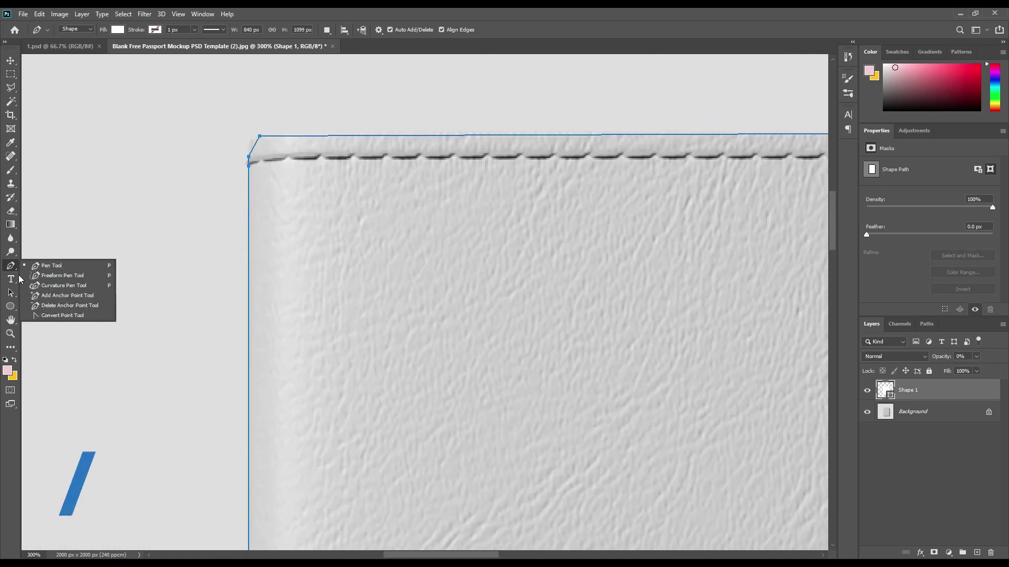
click(57, 295)
click(254, 141)
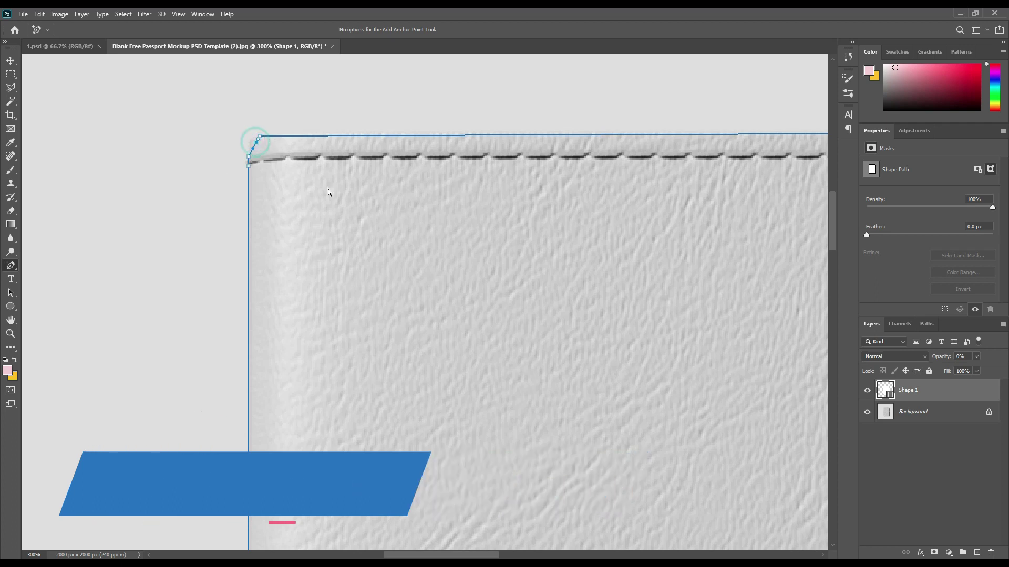
click(333, 135)
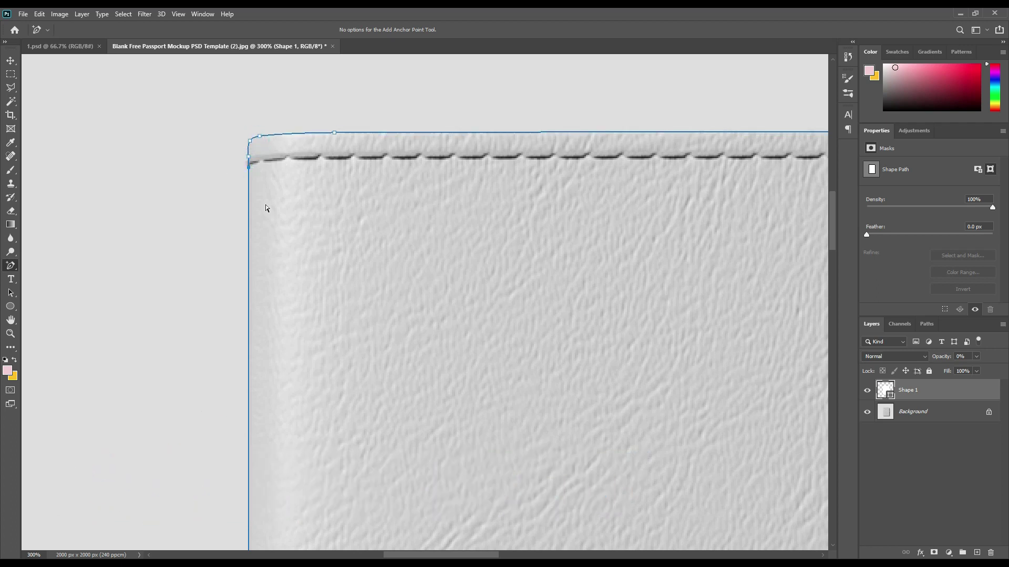
Refine the rest of the cover outline with added anchor points along the bottom edge, around the strap end and at the upper-right corner.
scroll(409, 371, down, 10)
drag(280, 266, 301, 272)
scroll(497, 285, right, 10)
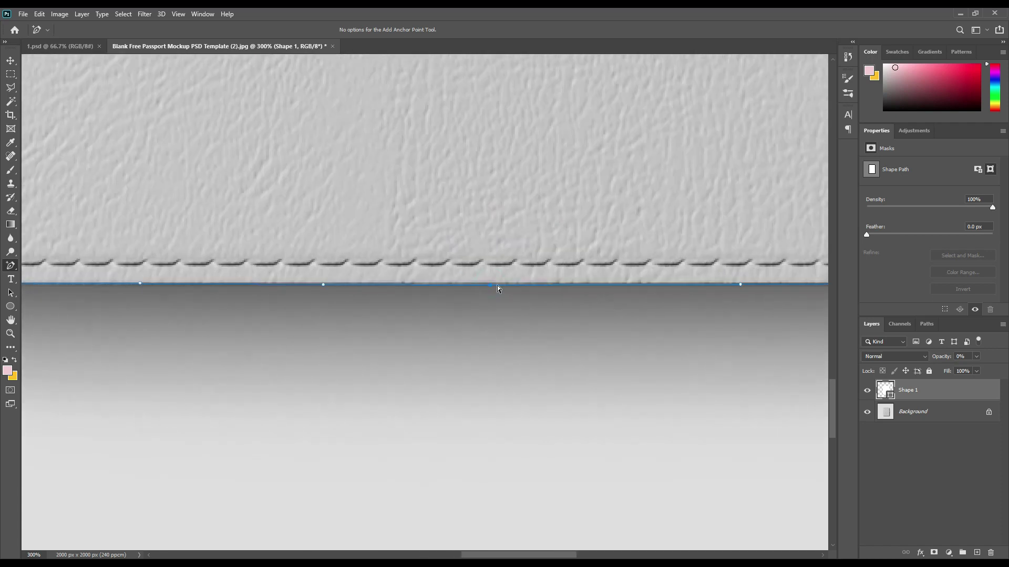
scroll(803, 297, up, 10)
click(719, 204)
scroll(732, 193, up, 5)
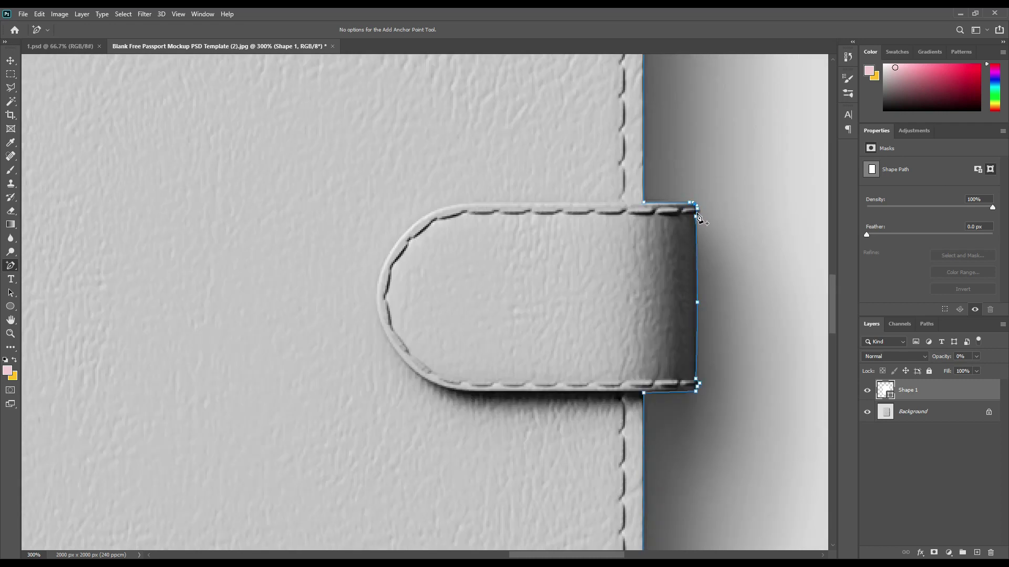
scroll(640, 210, up, 10)
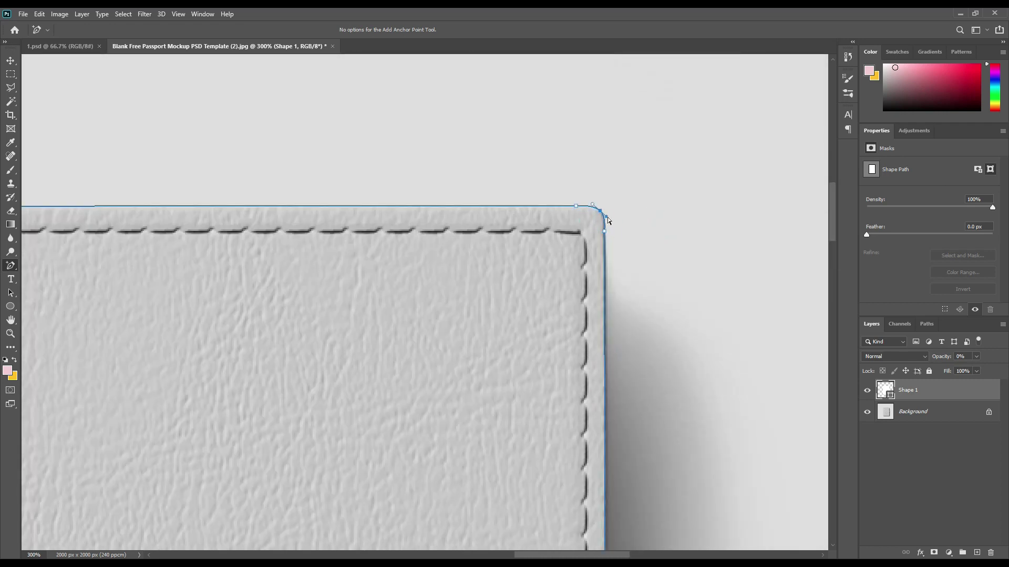
scroll(186, 366, left, 5)
key(ctrl+0)
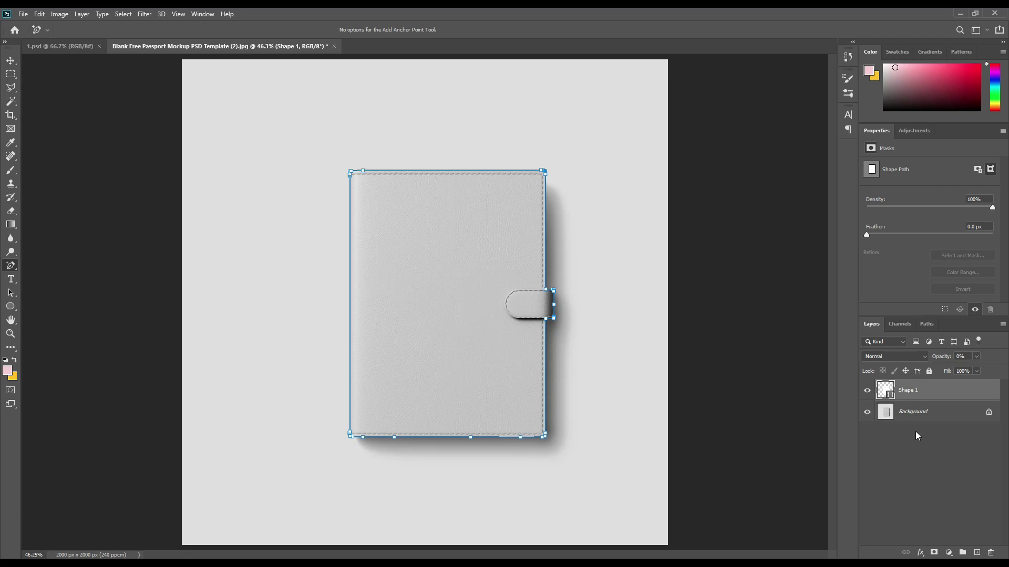
click(914, 432)
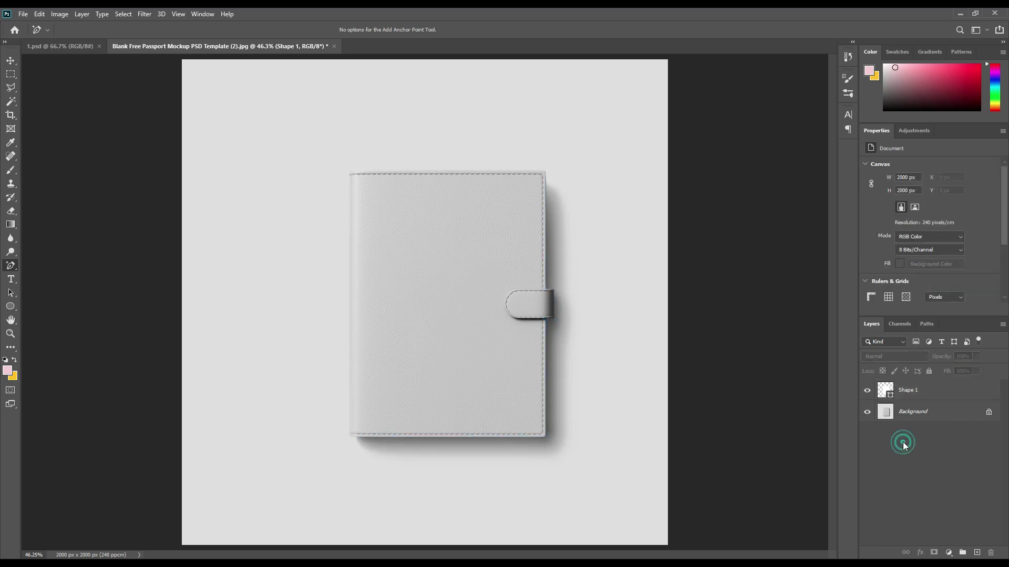
Draw a closed Pen tool outline around the closure strap on a new shape layer above Background, with 0% opacity.
click(911, 390)
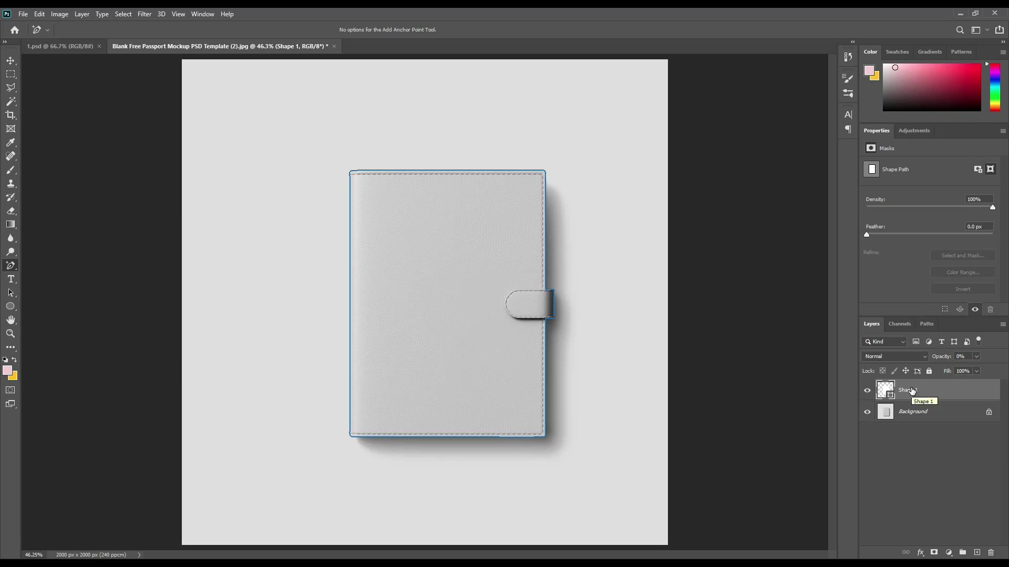
click(910, 414)
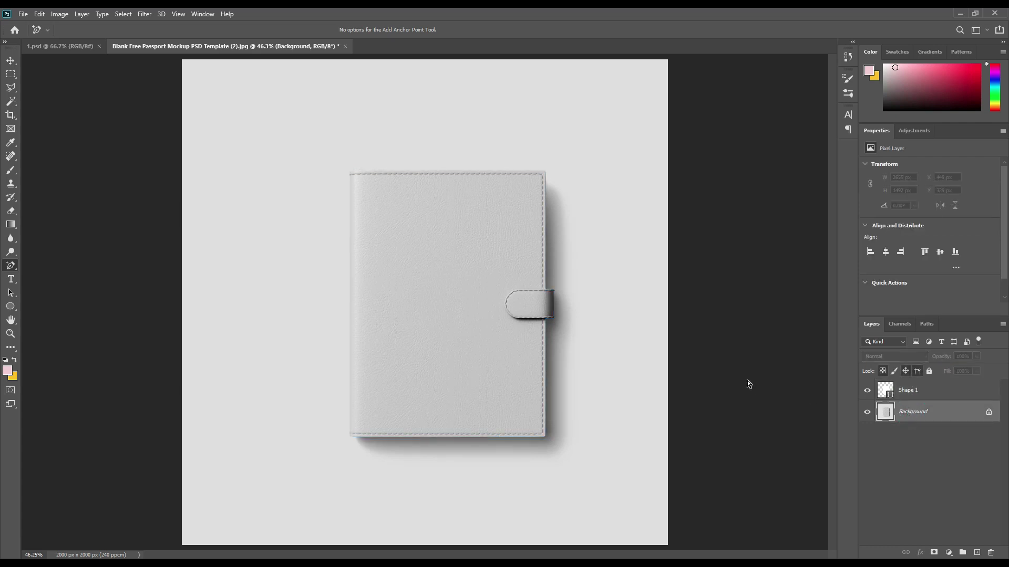
key(ctrl+plus)
key(ctrl+plus)
key(ctrl+plus)
key(ctrl+plus)
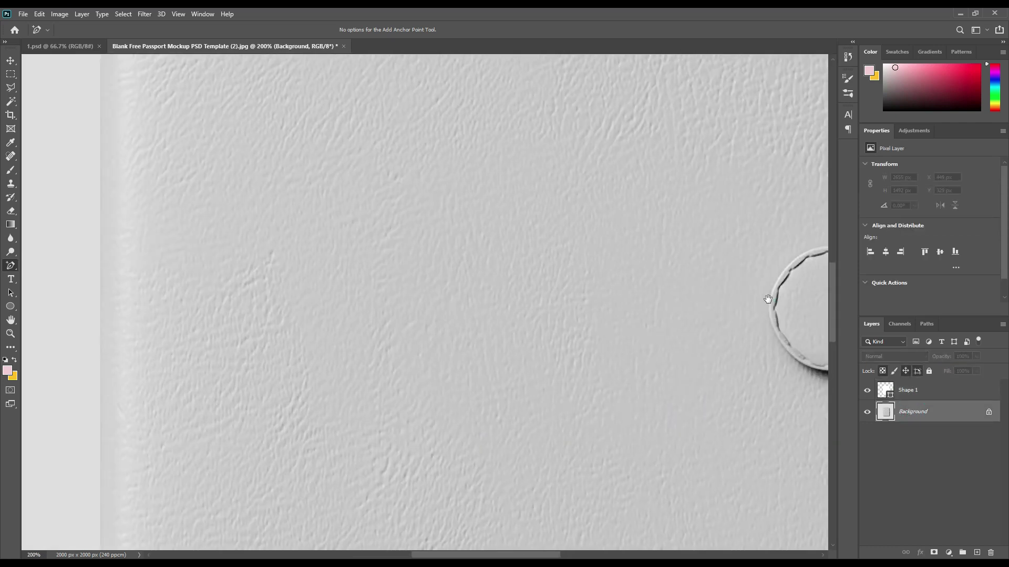
drag(768, 299, 293, 323)
right_click(11, 266)
click(49, 265)
click(467, 269)
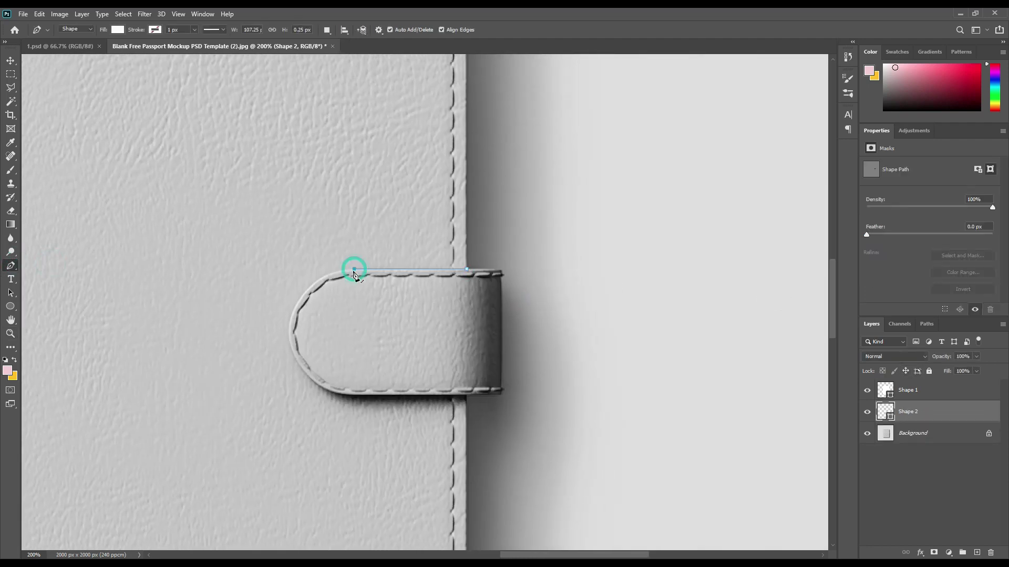
click(354, 269)
click(344, 395)
click(466, 395)
click(503, 400)
click(508, 262)
click(467, 269)
key(0)
key(0)
Add anchor points on the strap outline's inner end and shape them to follow the strap's rounded curve.
right_click(10, 265)
click(50, 296)
drag(349, 332, 289, 334)
click(314, 282)
click(295, 363)
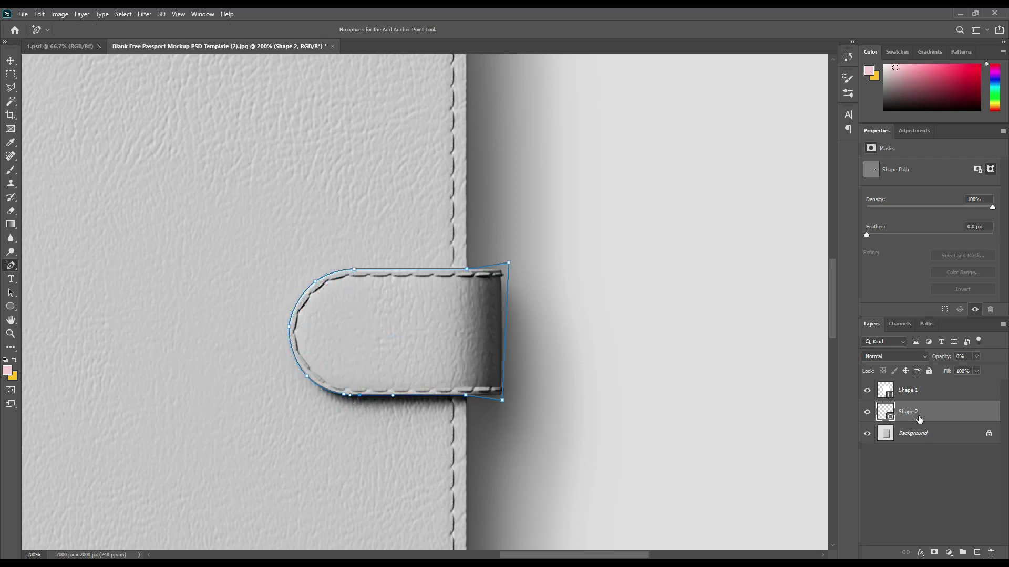
Group the Shape 1 and Shape 2 layers and name the group "Object ID".
shift+click(925, 396)
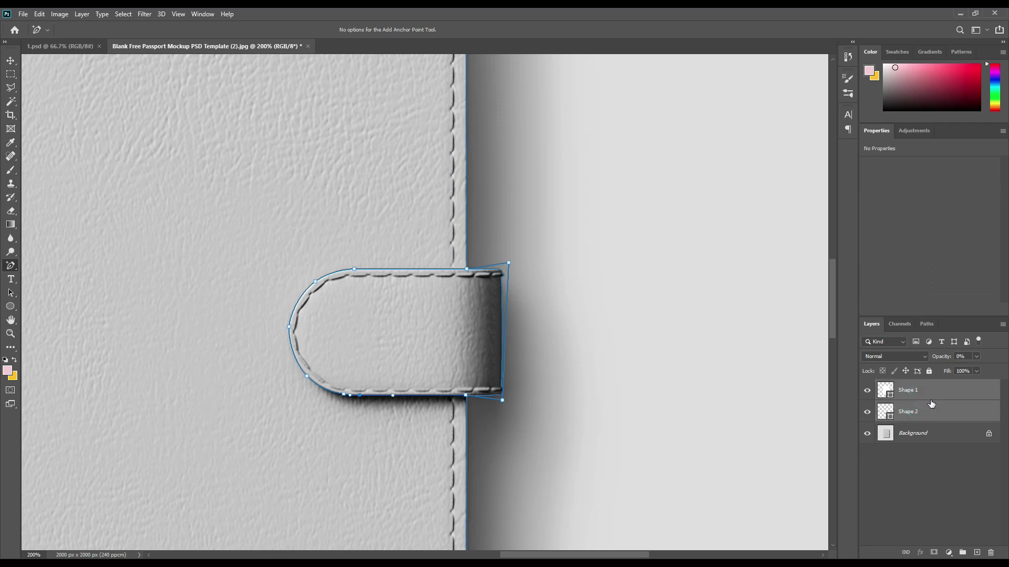
drag(934, 399, 962, 552)
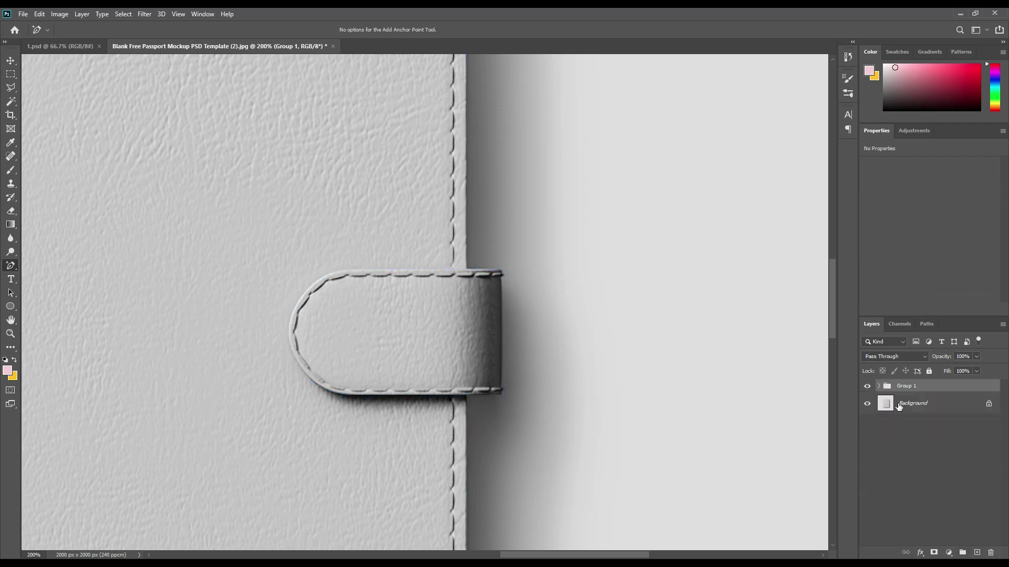
double_click(908, 389)
text(Object ID)
key(Return)
Draw a rectangle about 820 × 1122 px over the whole passport cover, directly above the Background layer.
click(959, 409)
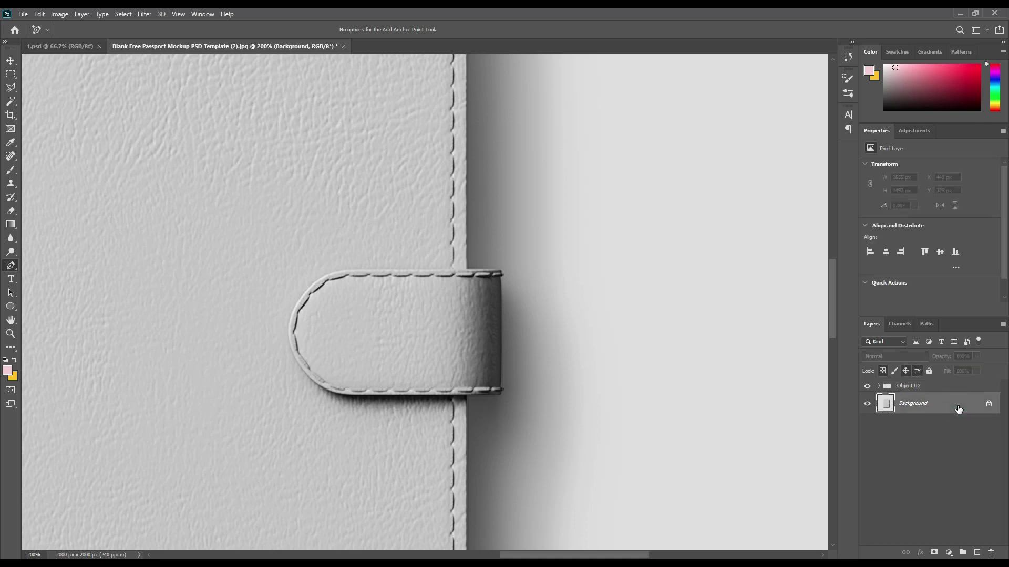
key(ctrl+0)
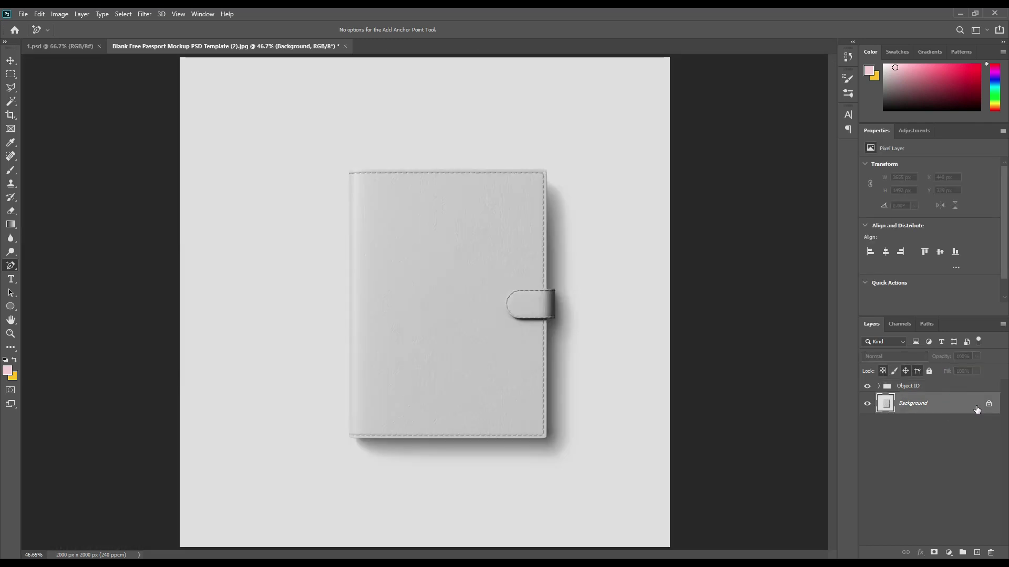
click(10, 307)
click(48, 305)
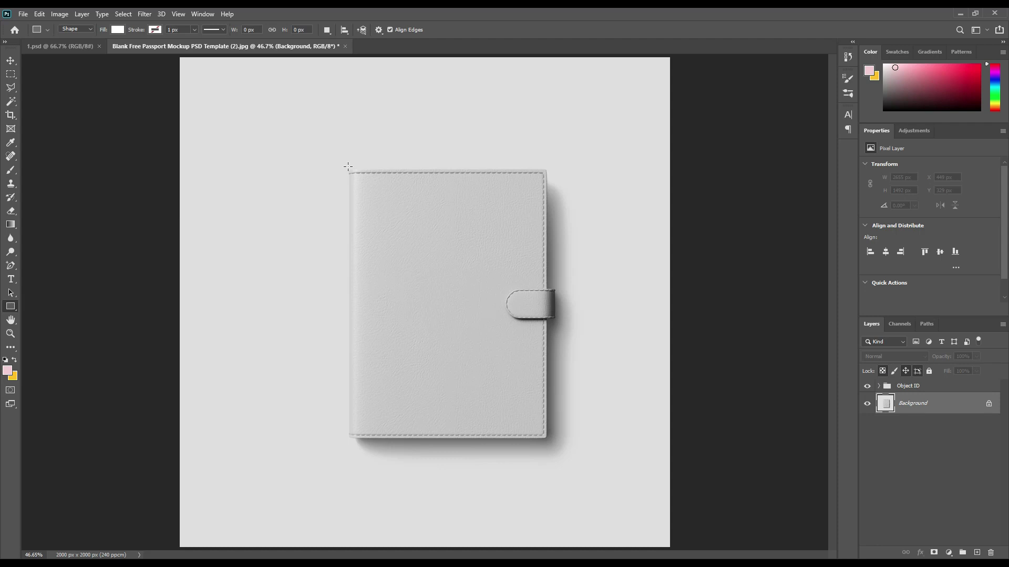
drag(347, 167, 547, 441)
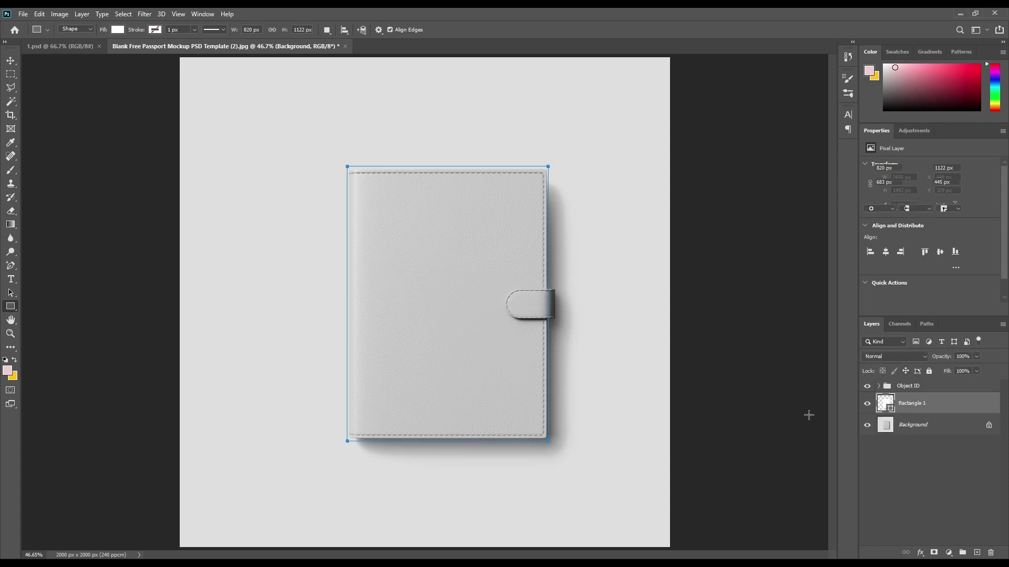
Fill the cover rectangle with orange #ffa200 and convert its layer to a smart object.
double_click(892, 412)
click(777, 183)
text(ff0000)
drag(817, 301, 818, 285)
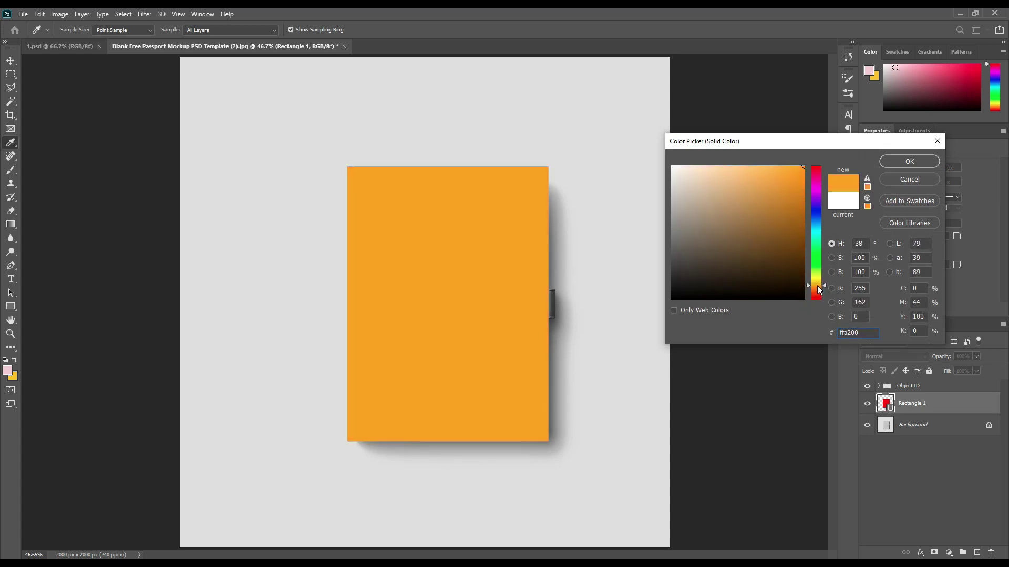
click(900, 161)
right_click(919, 402)
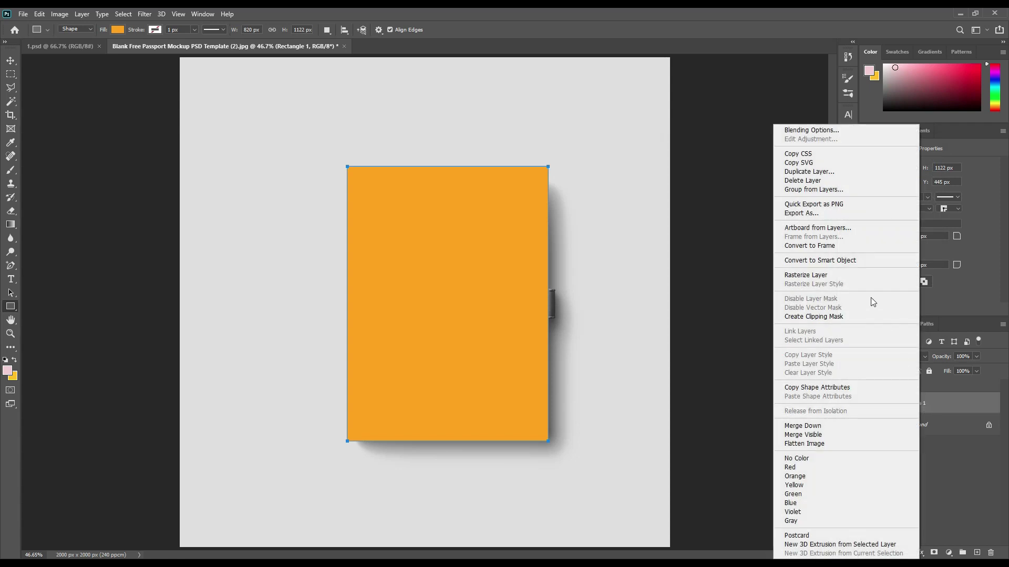
click(831, 264)
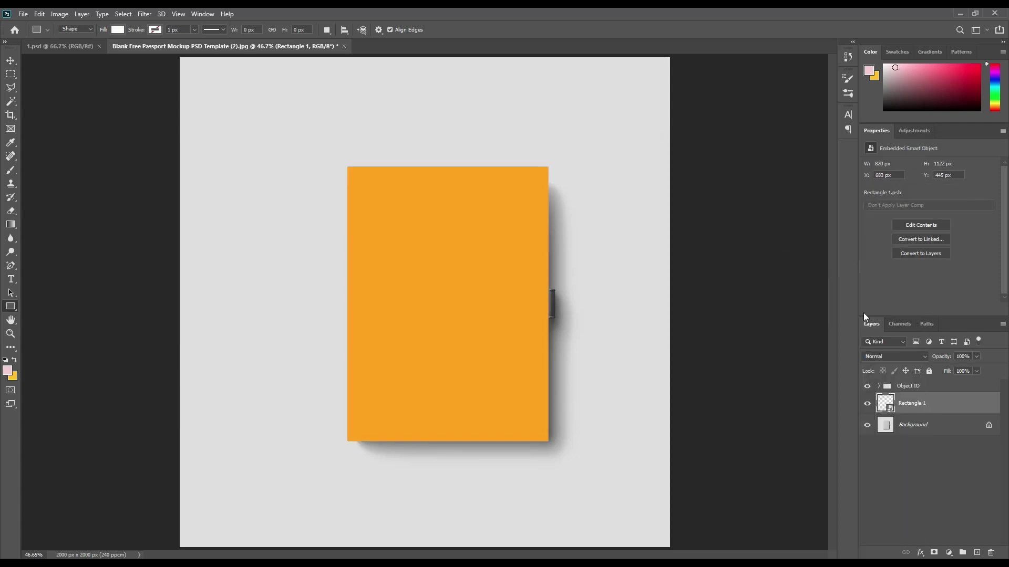
Load Shape 1 from the Object ID group as a selection and mask the Rectangle 1 layer with it.
click(879, 386)
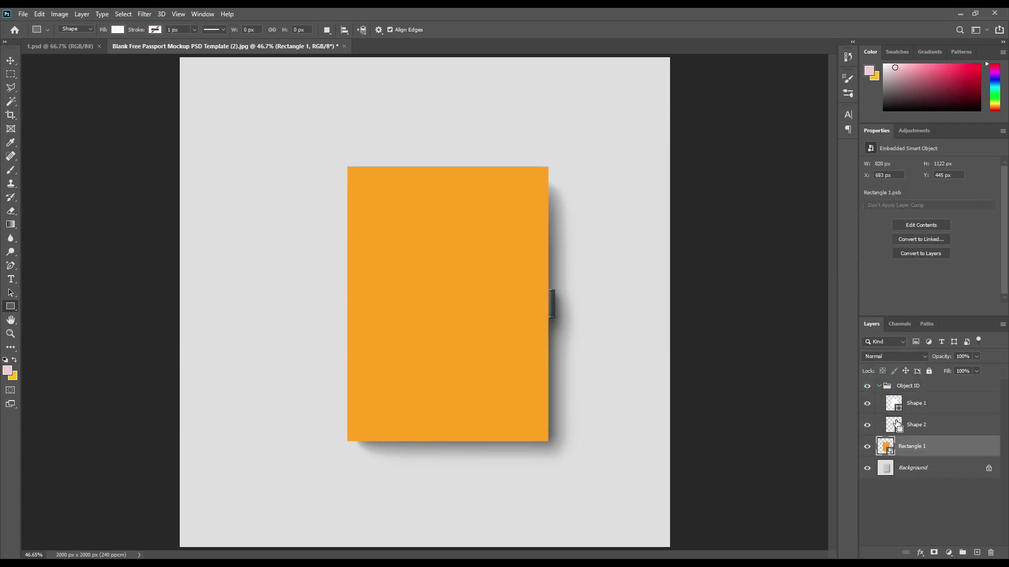
ctrl+click(894, 405)
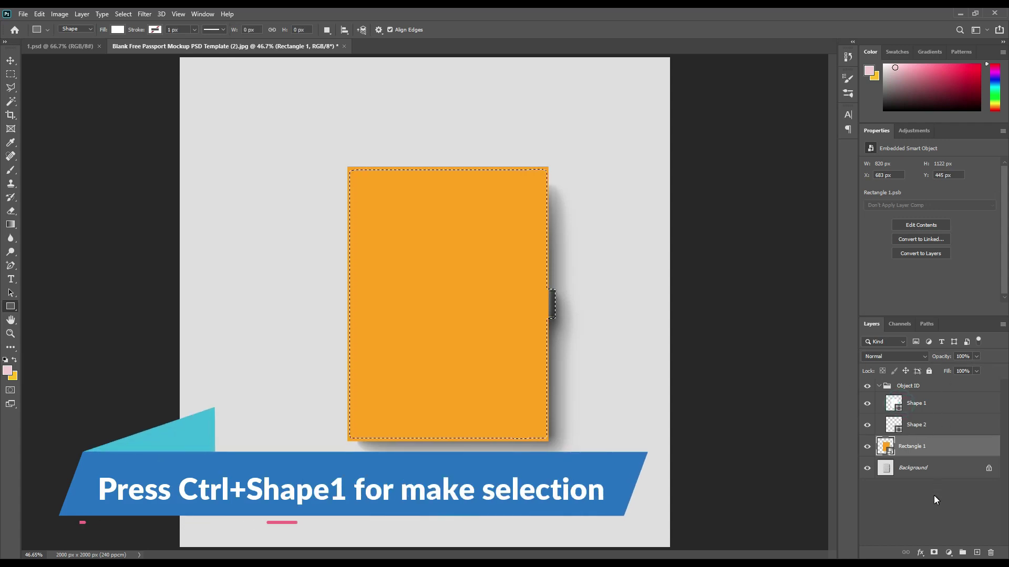
click(933, 553)
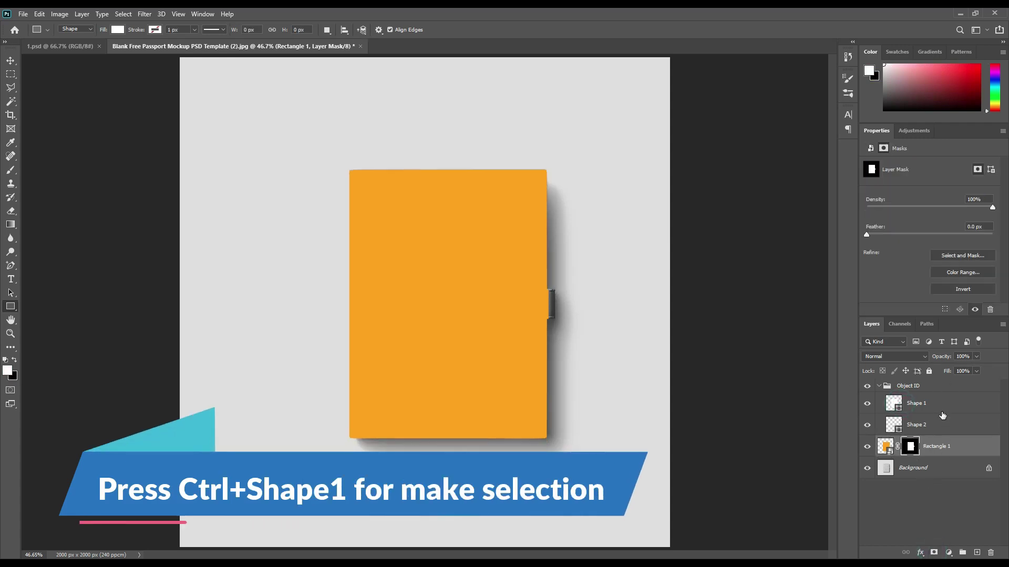
Load Shape 2 as a selection and fill it with black on Rectangle 1's layer mask to cut out the strap.
ctrl+click(900, 428)
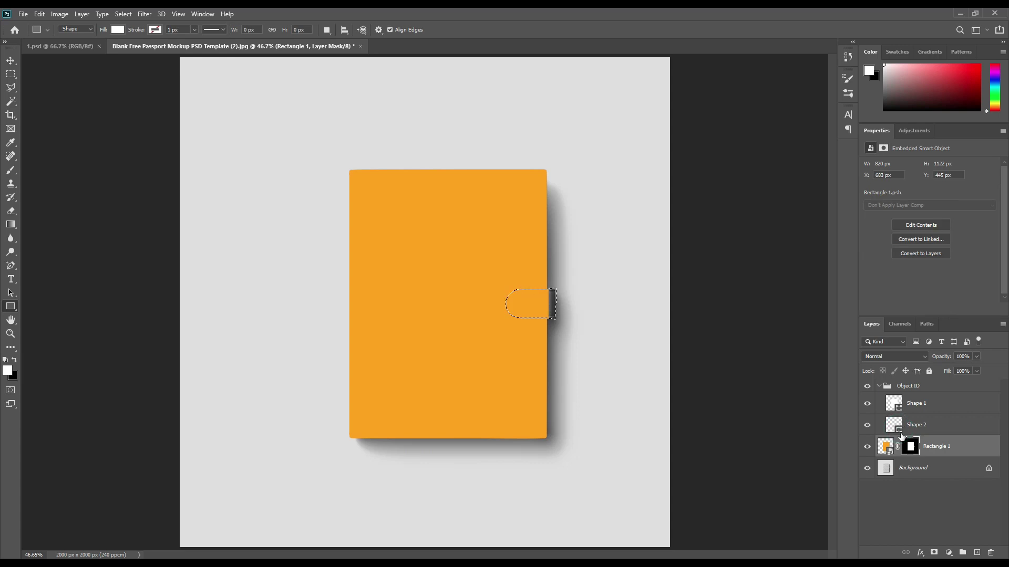
click(912, 448)
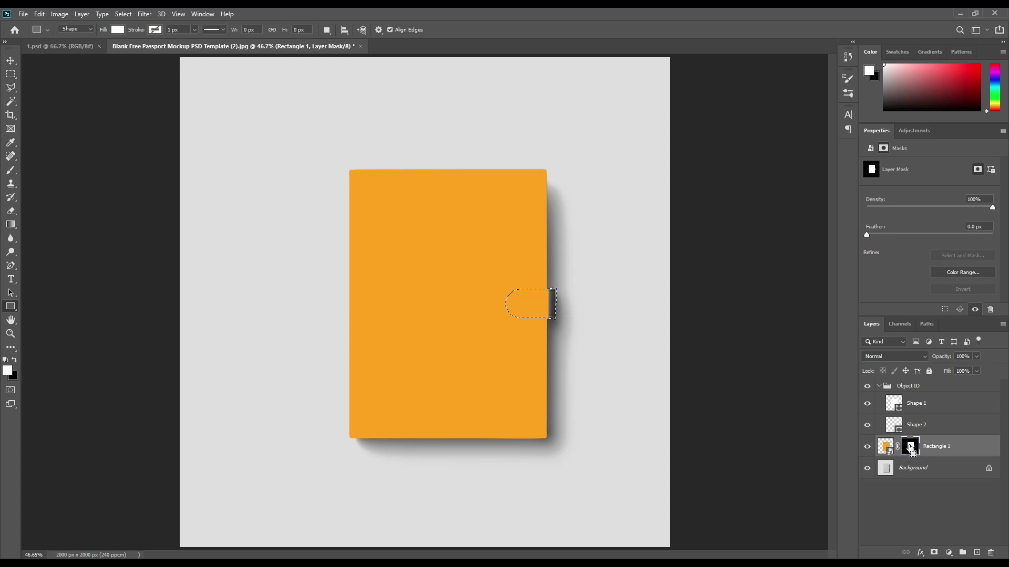
key(ctrl+BackSpace)
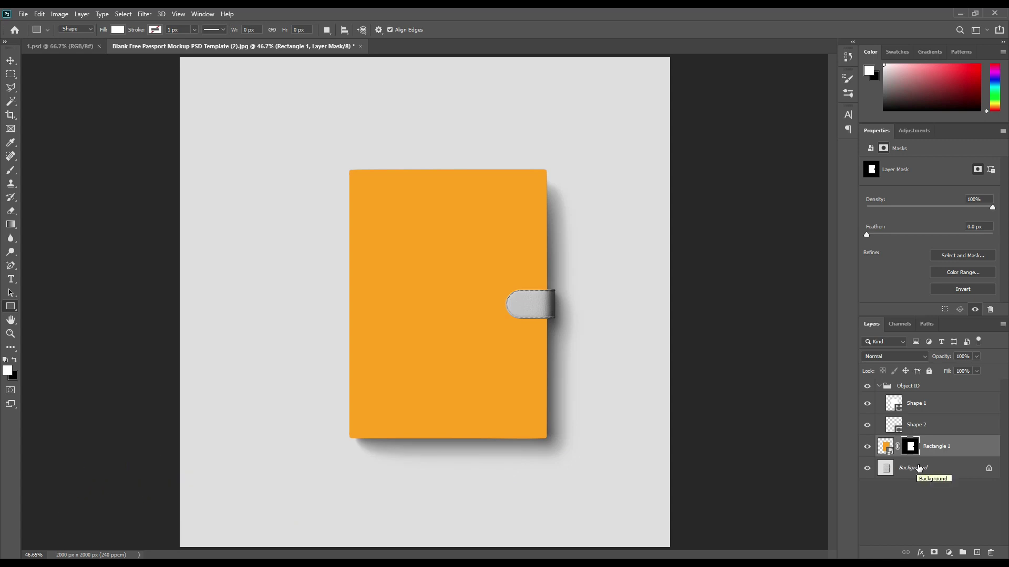
Draw a rectangle about 211 × 127 px over the closure strap and fill it with red.
click(10, 308)
drag(506, 289, 558, 319)
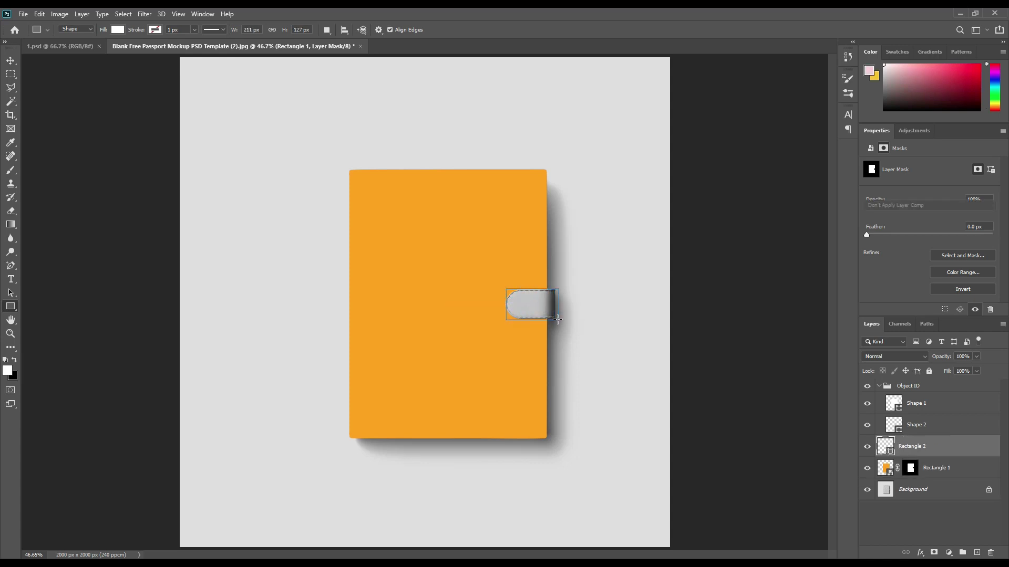
double_click(891, 452)
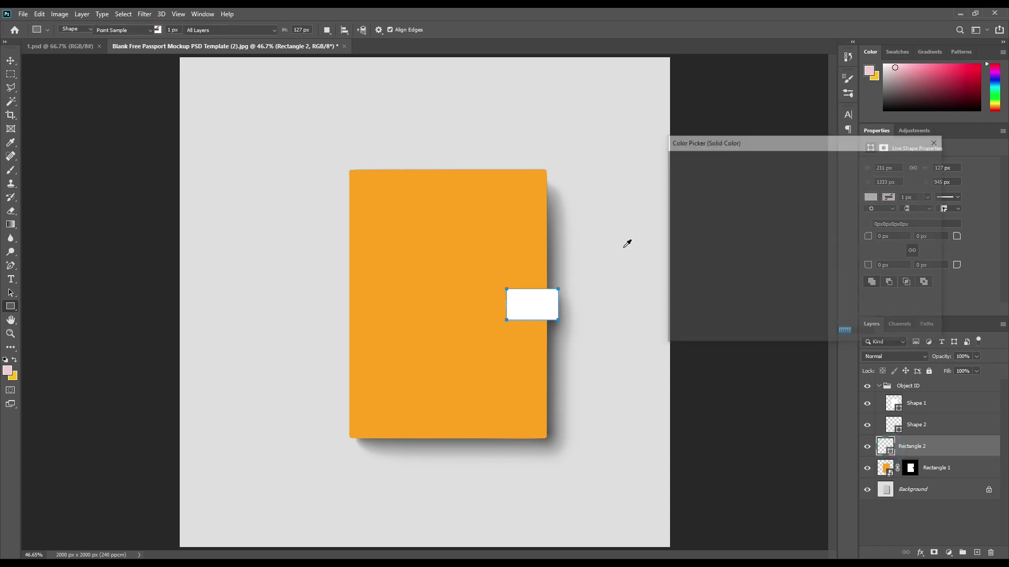
click(794, 171)
click(900, 160)
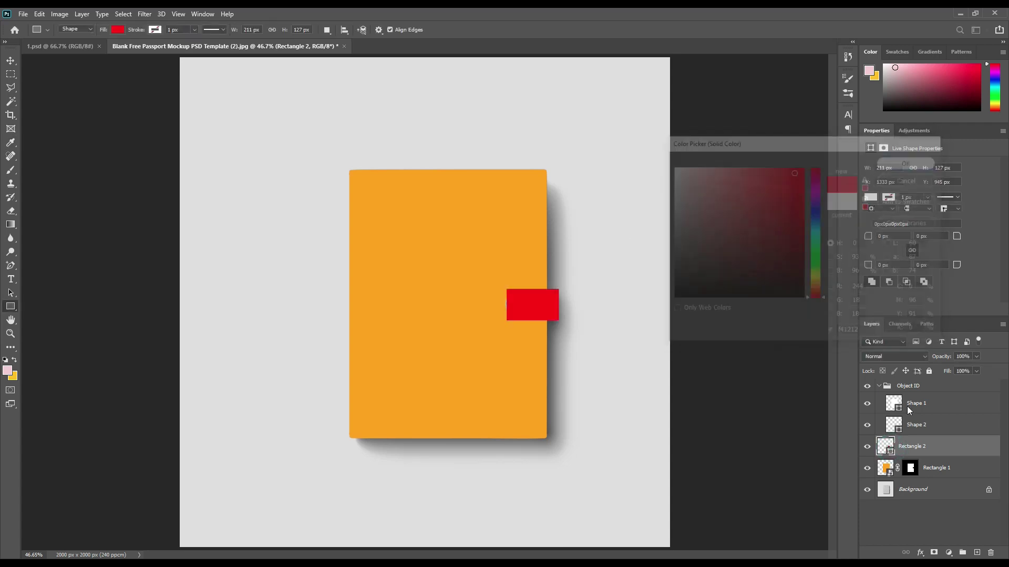
Convert the Rectangle 2 layer to a smart object and mask it with the outline of Shape 1.
right_click(916, 447)
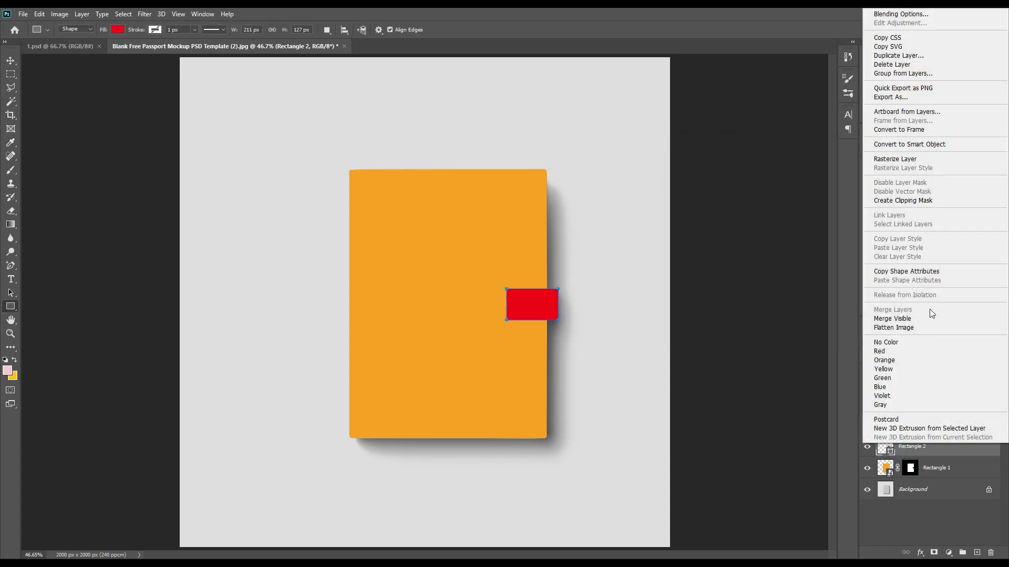
click(902, 145)
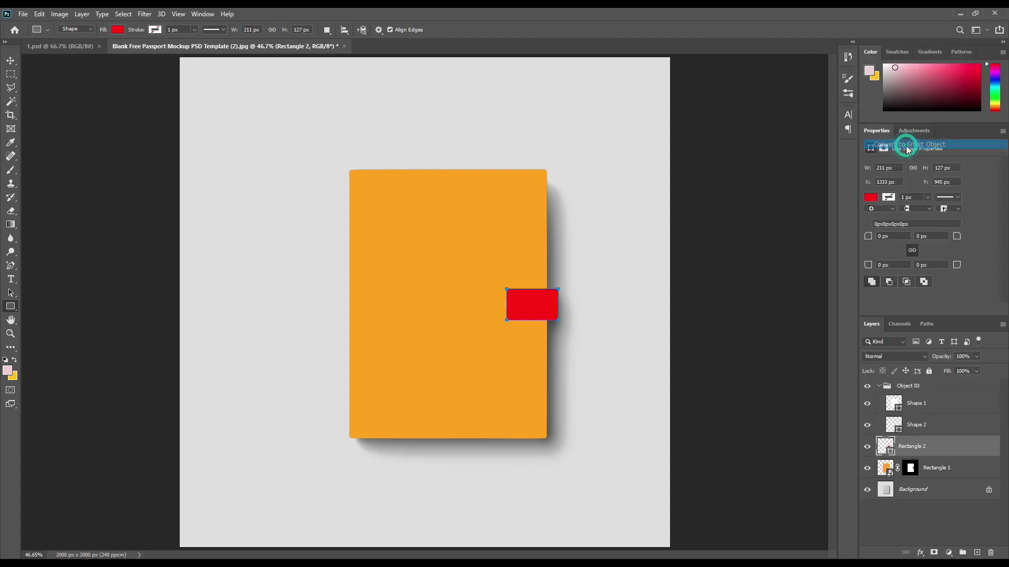
ctrl+click(899, 411)
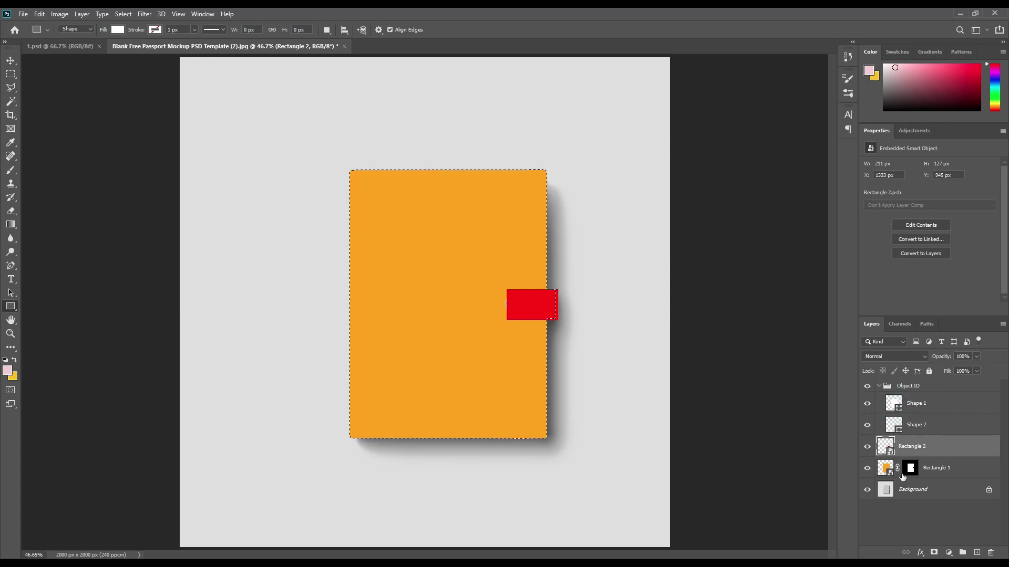
click(933, 553)
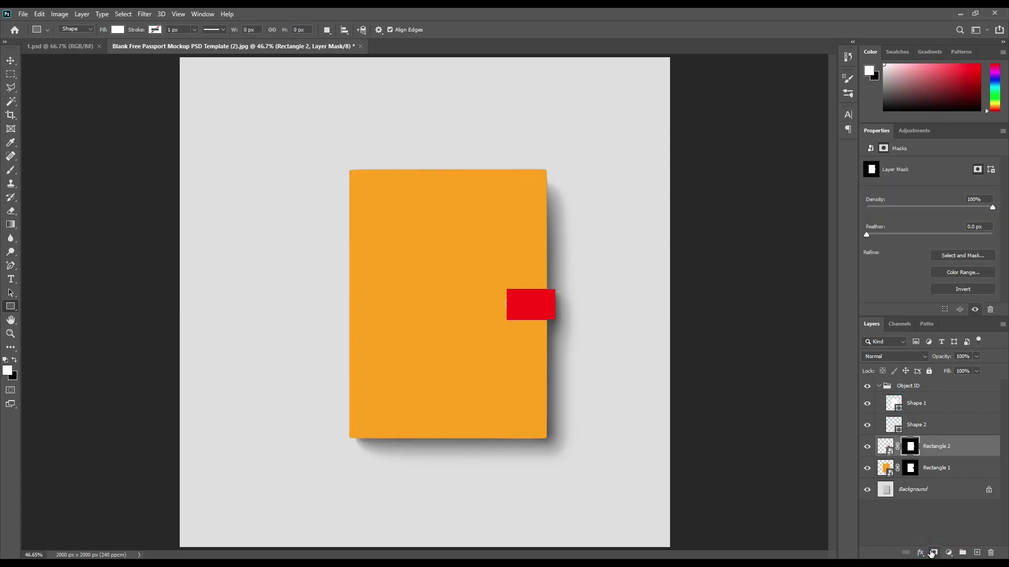
Undo Rectangle 2's current mask, nudge the layer to X 1330 px and mask it with the outline of Shape 2.
key(ctrl+z)
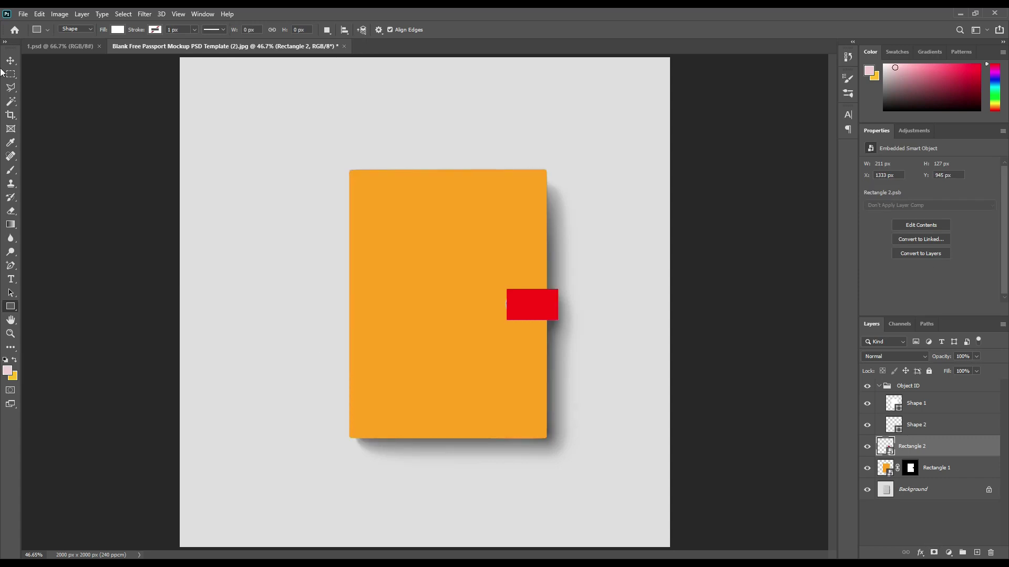
click(10, 61)
click(545, 301)
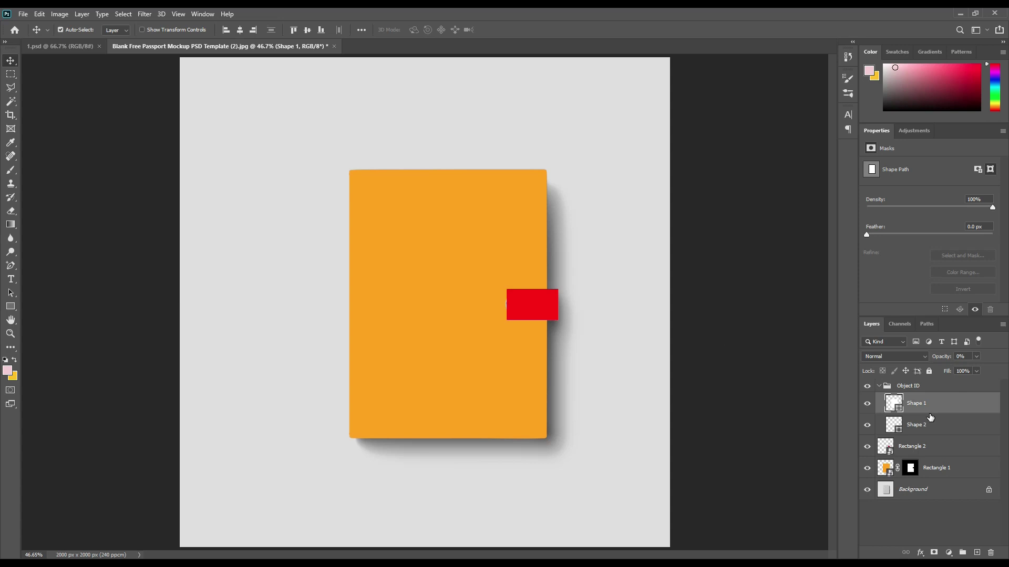
click(918, 453)
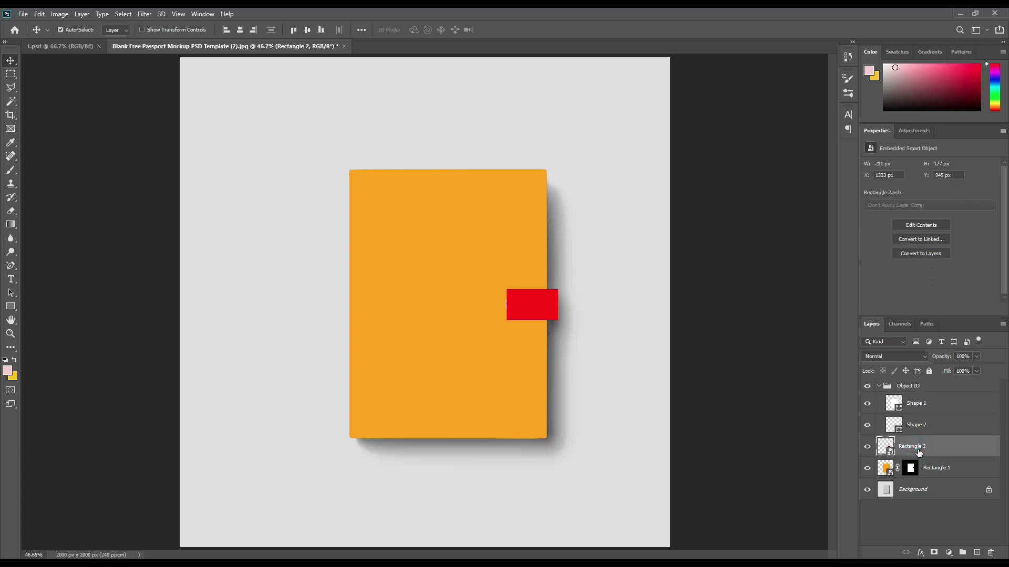
ctrl+click(895, 427)
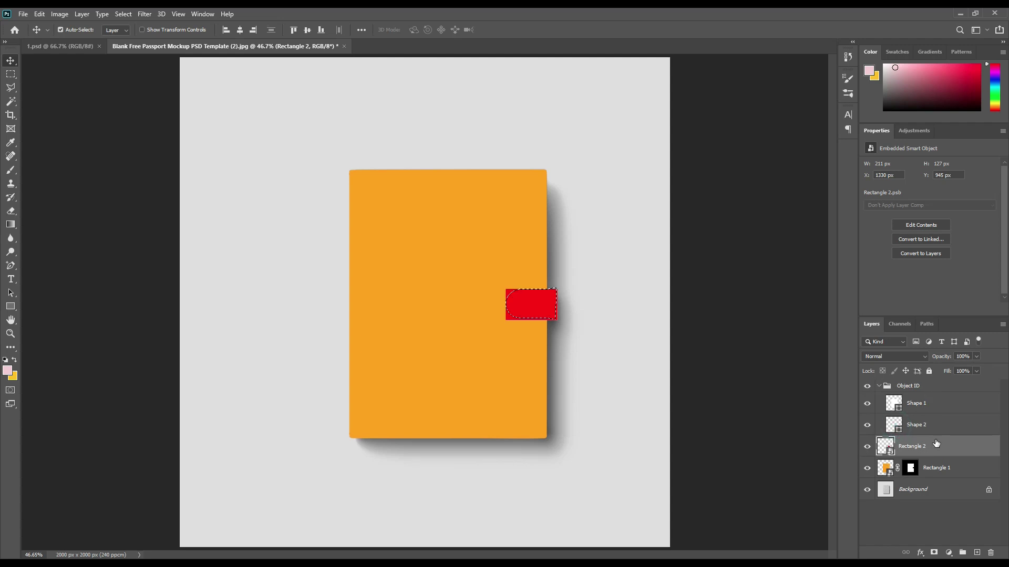
click(933, 553)
Load the outline of Shape 1 as a selection and invert it.
ctrl+click(896, 410)
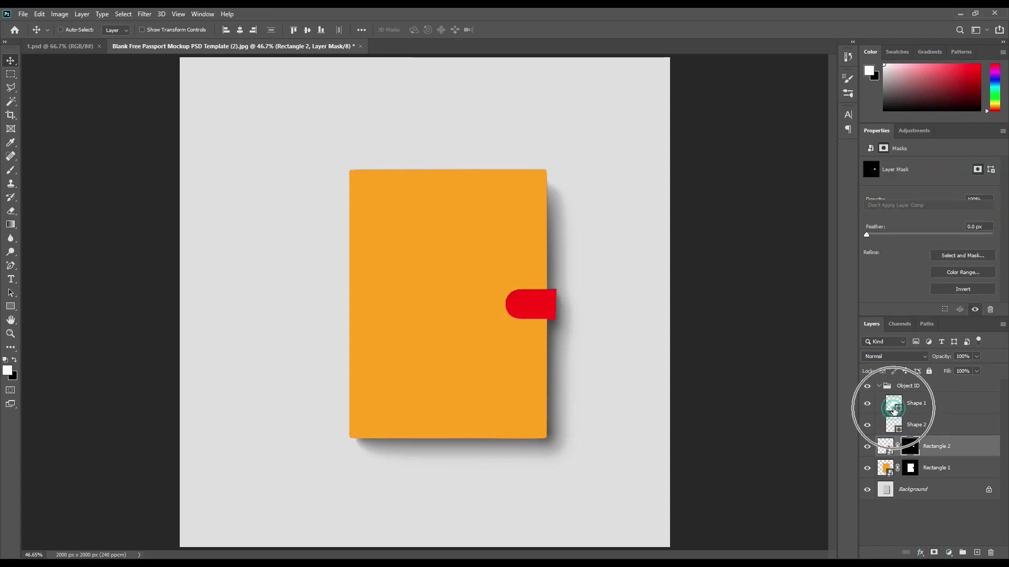
click(125, 14)
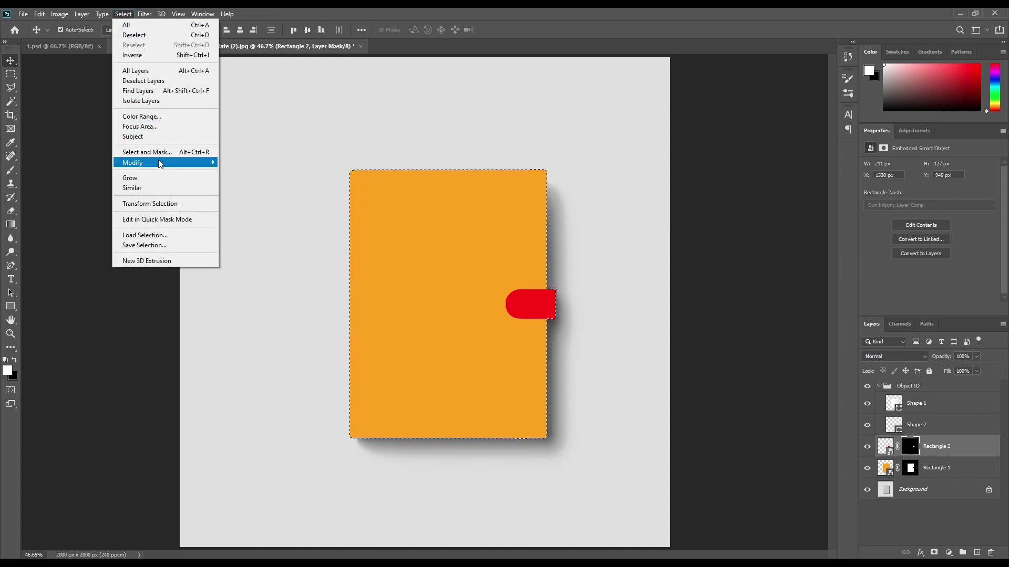
click(148, 55)
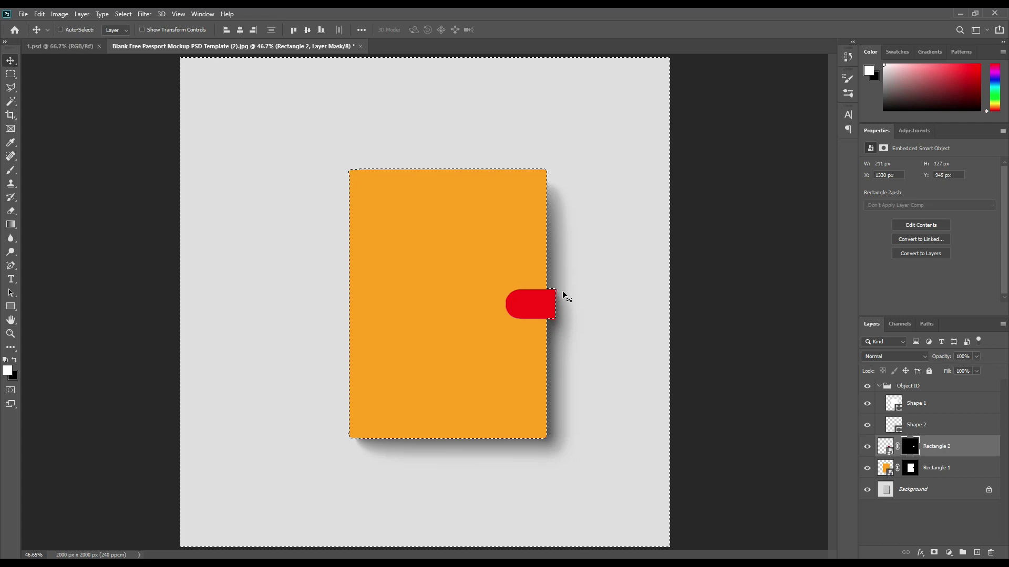
Fill the inverted selection with black on Rectangle 2's layer mask to trim the strap's outer edge, and deselect.
key(ctrl+plus)
key(ctrl+plus)
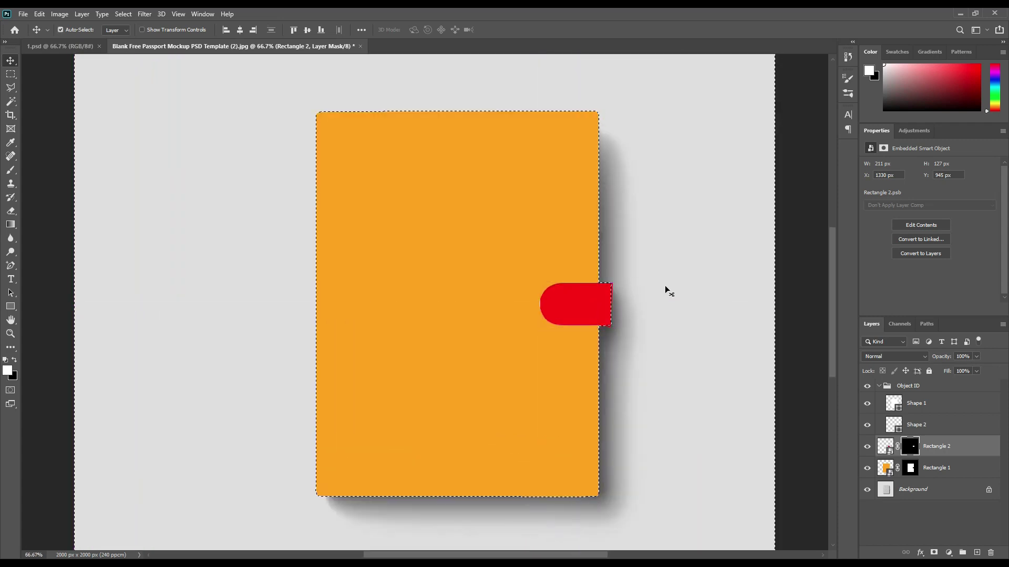
key(ctrl+plus)
drag(747, 291, 583, 294)
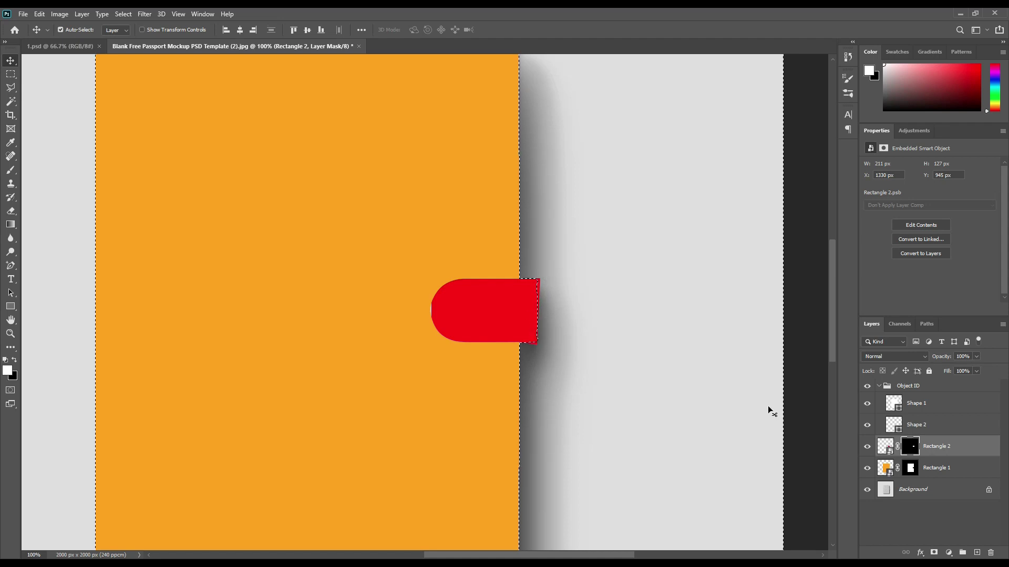
click(911, 446)
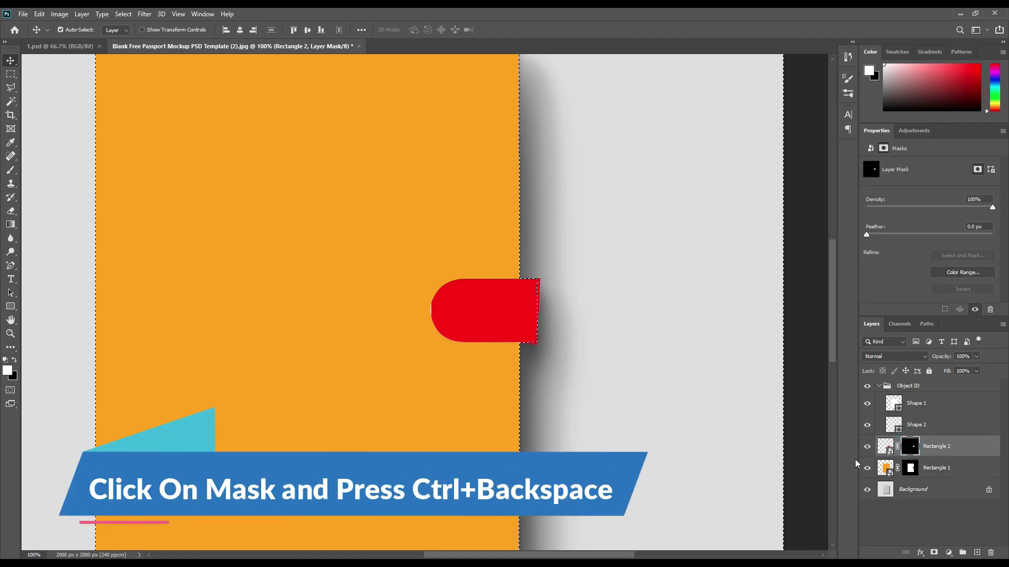
click(912, 448)
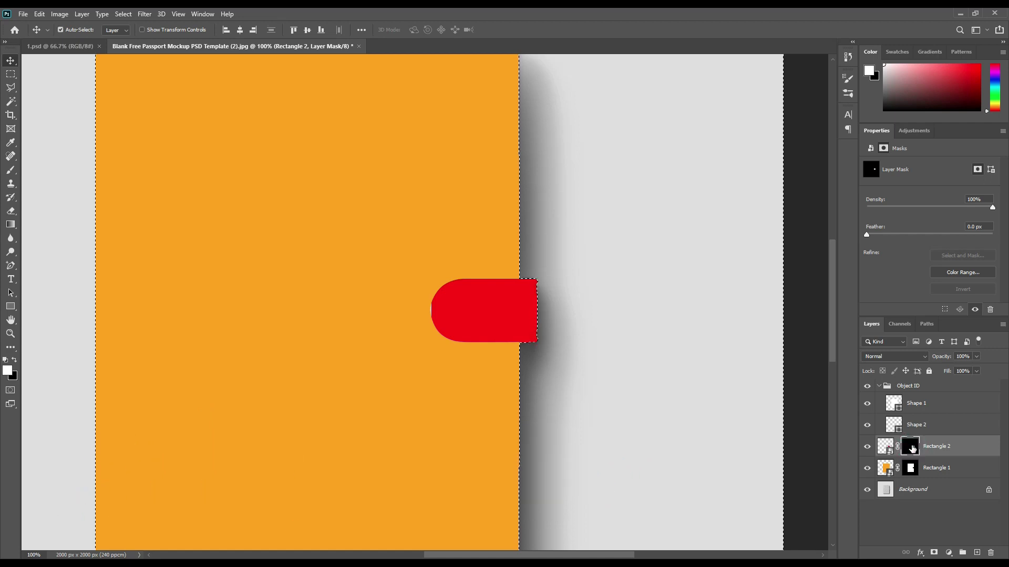
key(ctrl+d)
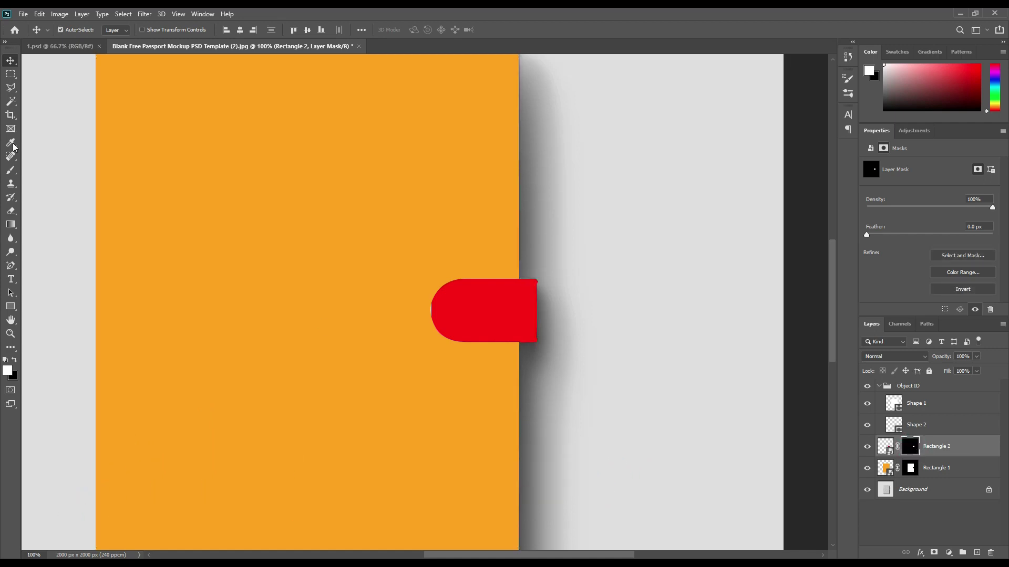
drag(513, 162, 515, 169)
key(ctrl+0)
click(744, 240)
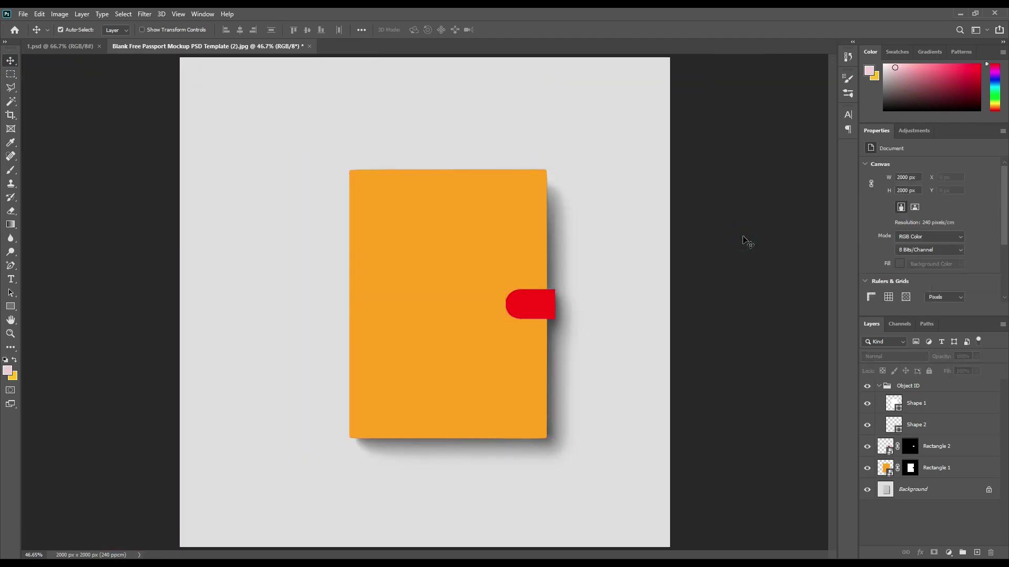
With the Object ID group collapsed, hide the Rectangle 2 layer and open the contents of the Rectangle 1 smart object.
click(878, 386)
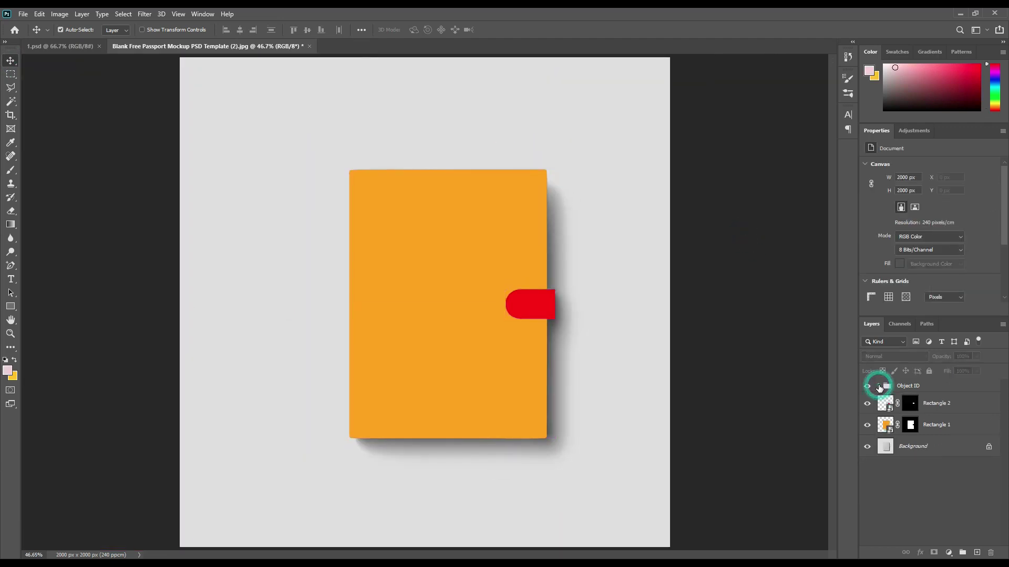
click(867, 404)
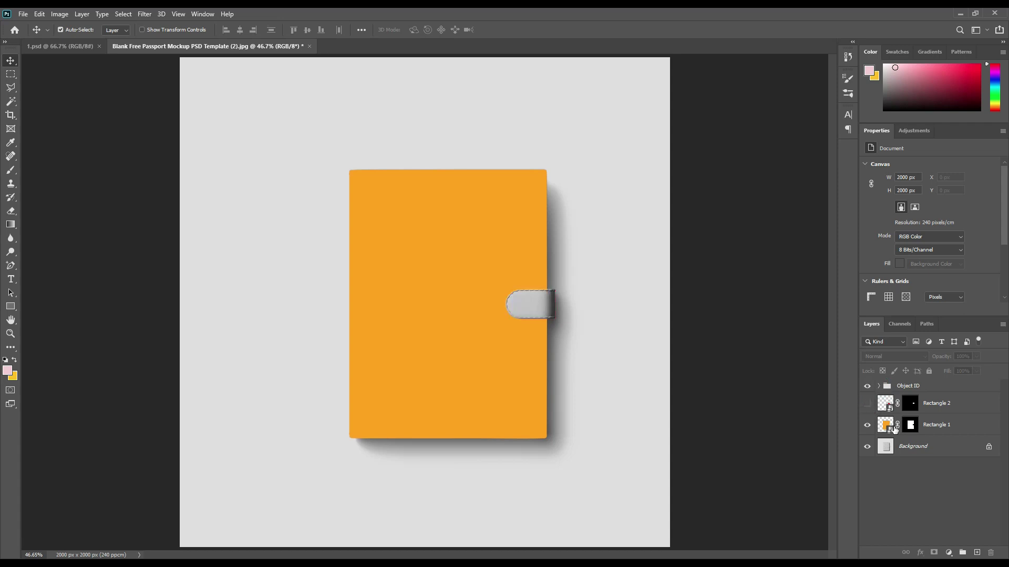
click(943, 428)
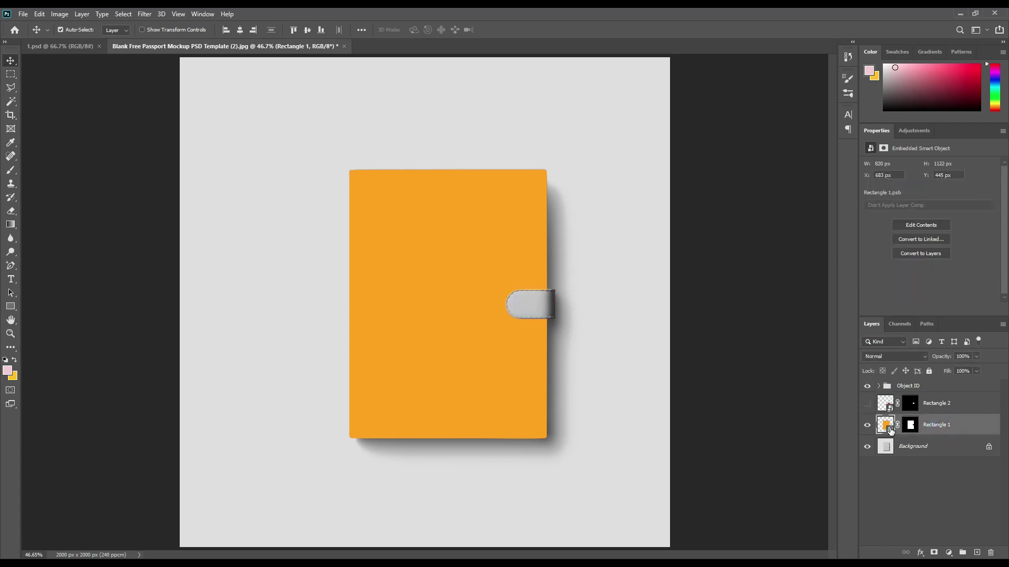
double_click(890, 430)
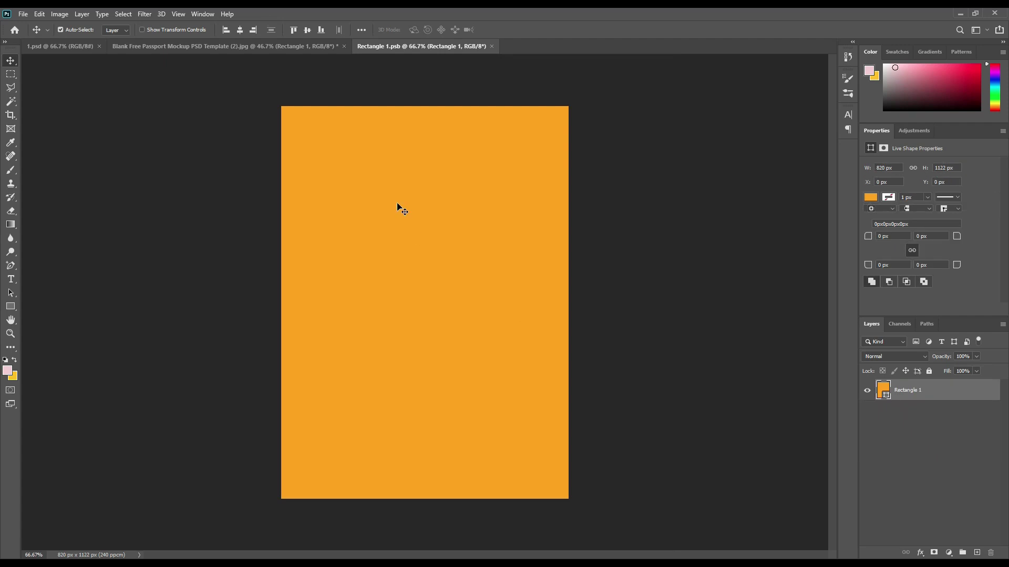
Copy the text and rounded rectangle layers, from /Corporate Identity down, out of 1.psd into the Rectangle 1 smart object document.
click(68, 47)
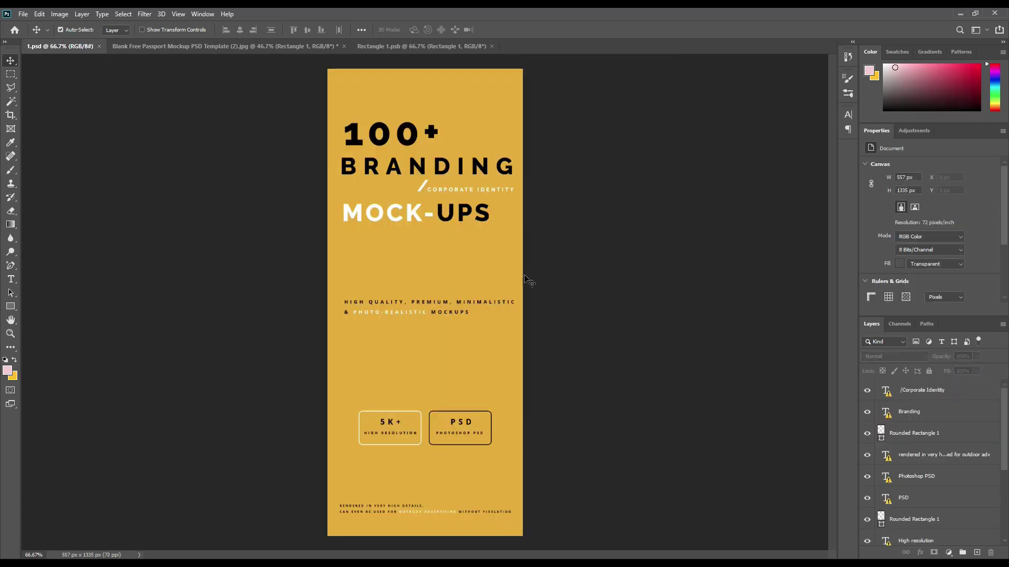
click(941, 390)
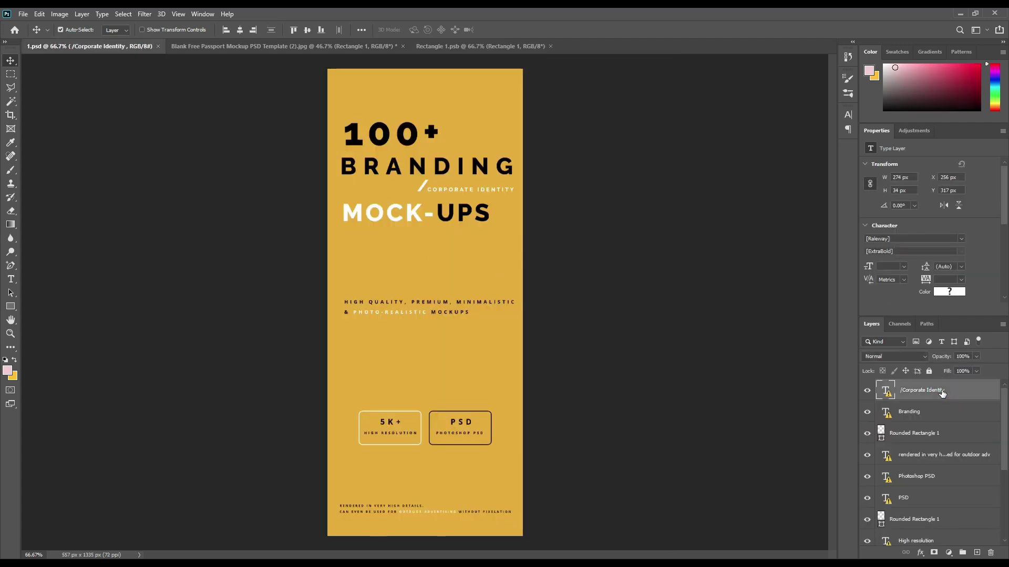
scroll(946, 420, down, 6)
shift+click(921, 492)
drag(961, 479, 497, 261)
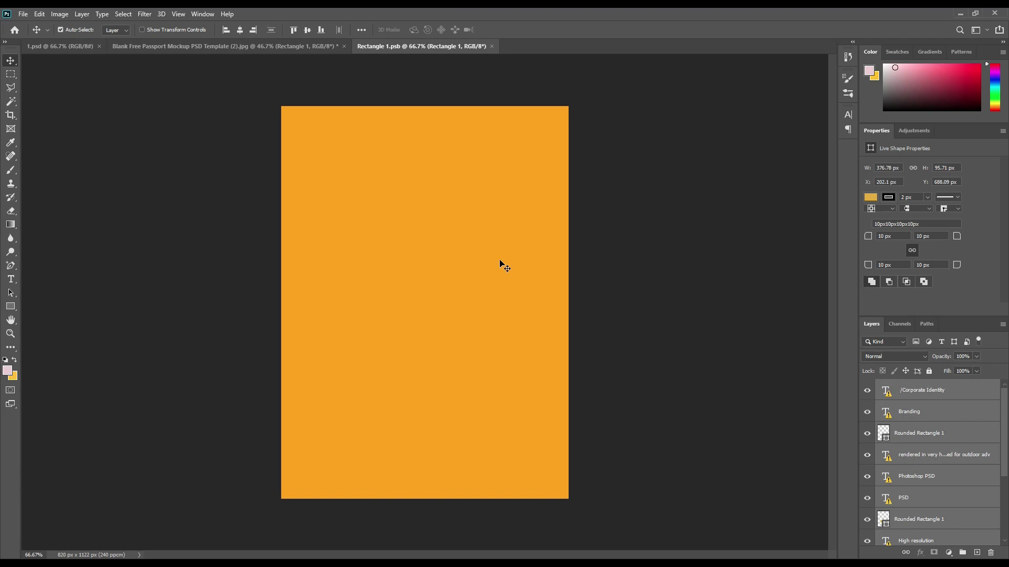
click(477, 245)
Scale the copied artwork layers to 92.50% and position them toward the upper-left part of the orange cover.
drag(506, 251, 483, 251)
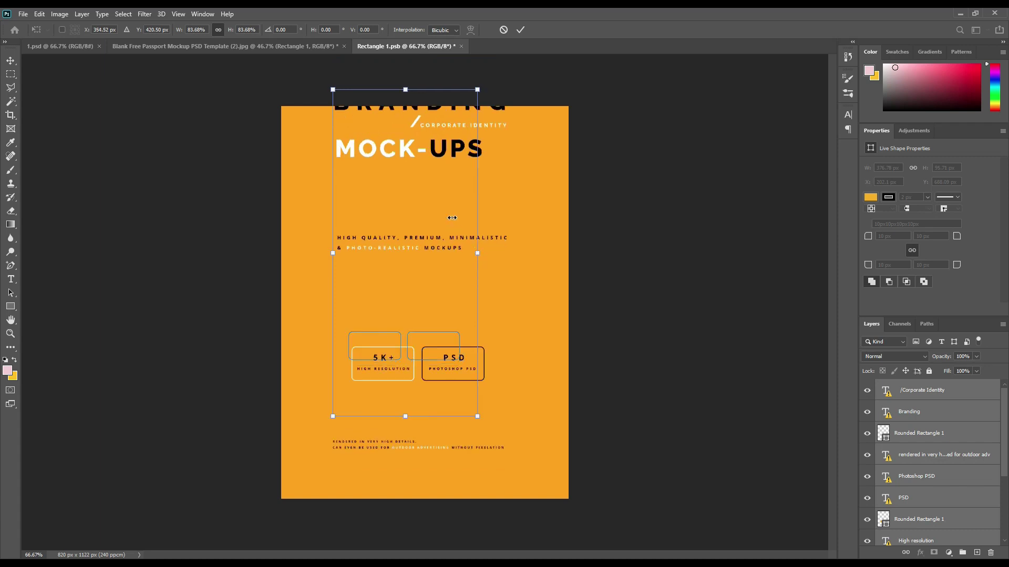
drag(422, 183, 392, 207)
drag(392, 210, 396, 211)
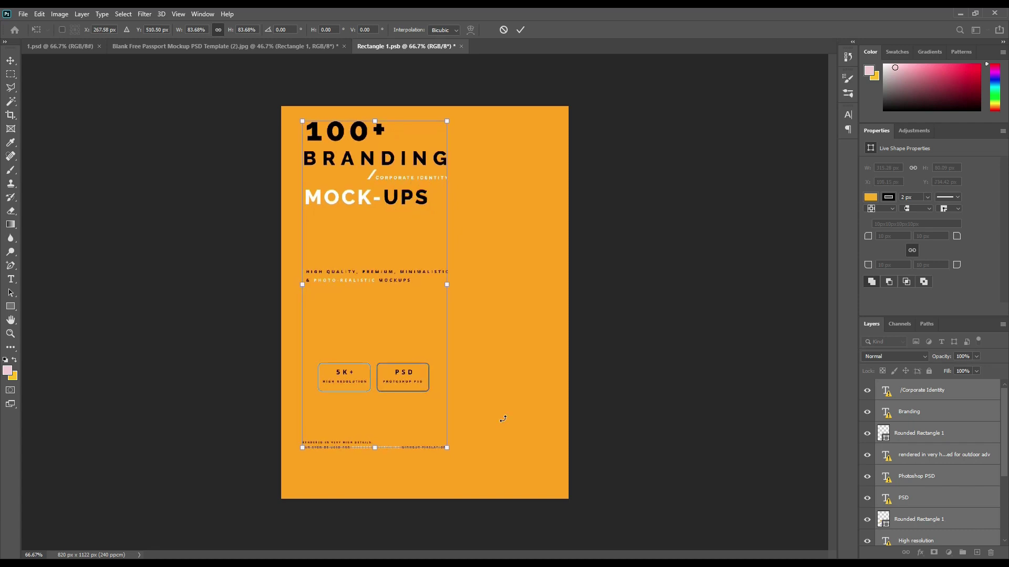
drag(457, 455, 478, 471)
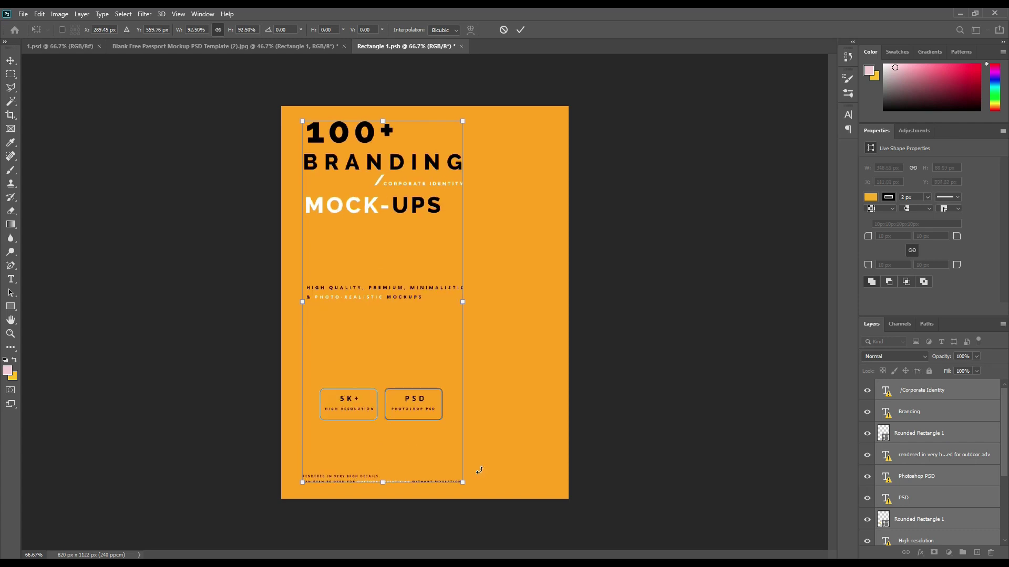
click(520, 30)
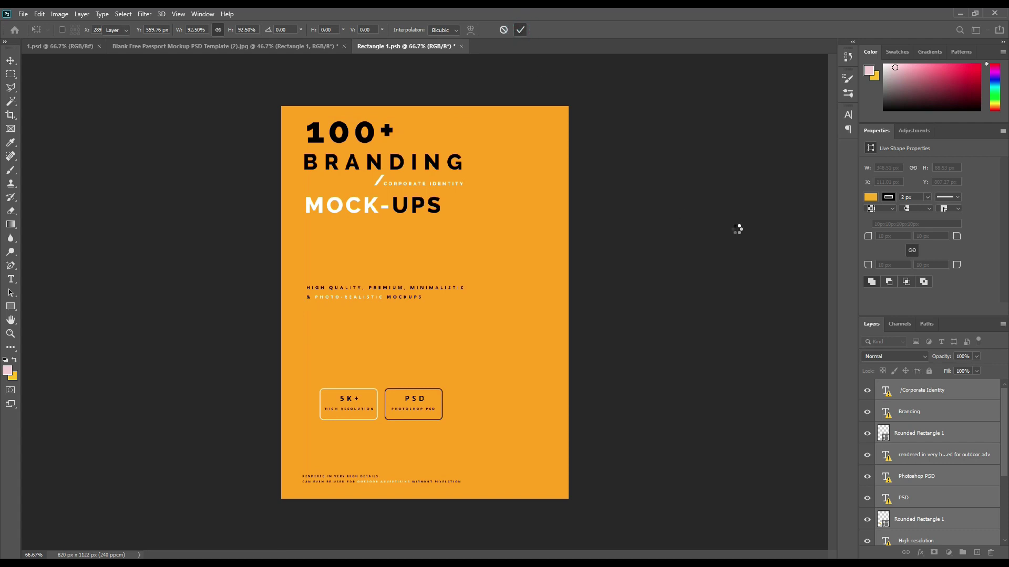
click(678, 306)
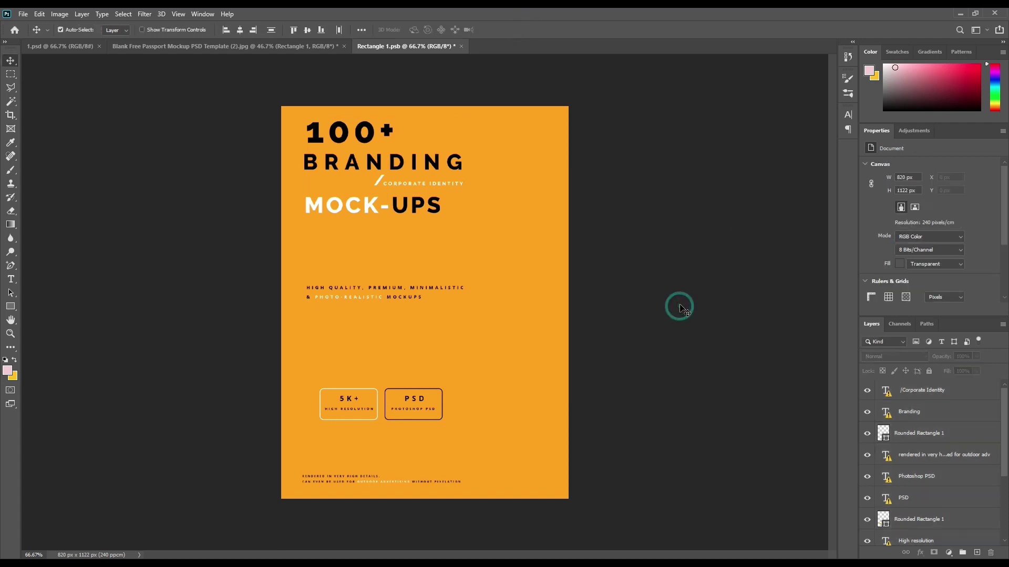
Save the Rectangle 1 smart object contents and return to the passport mockup document.
click(20, 16)
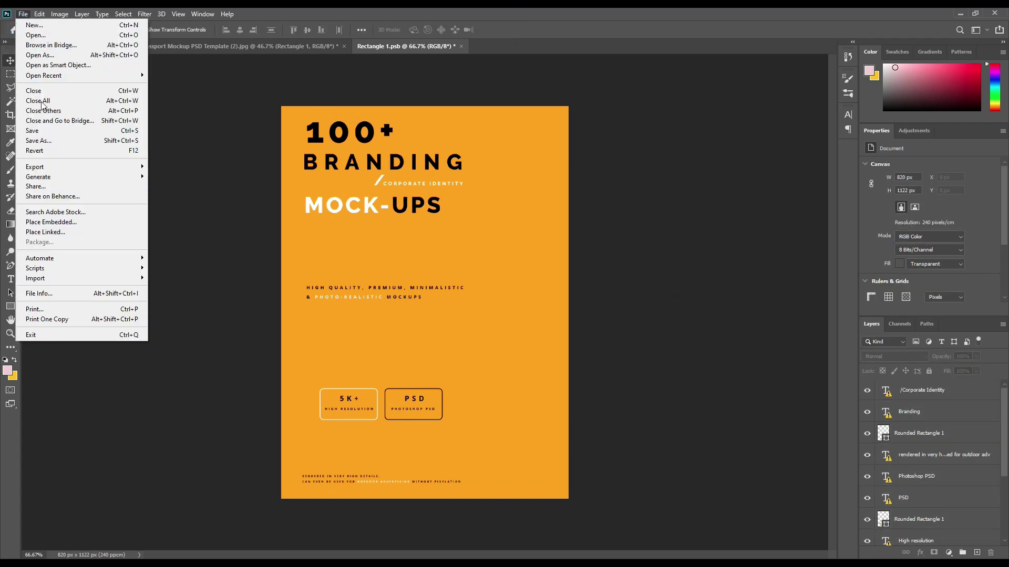
click(53, 135)
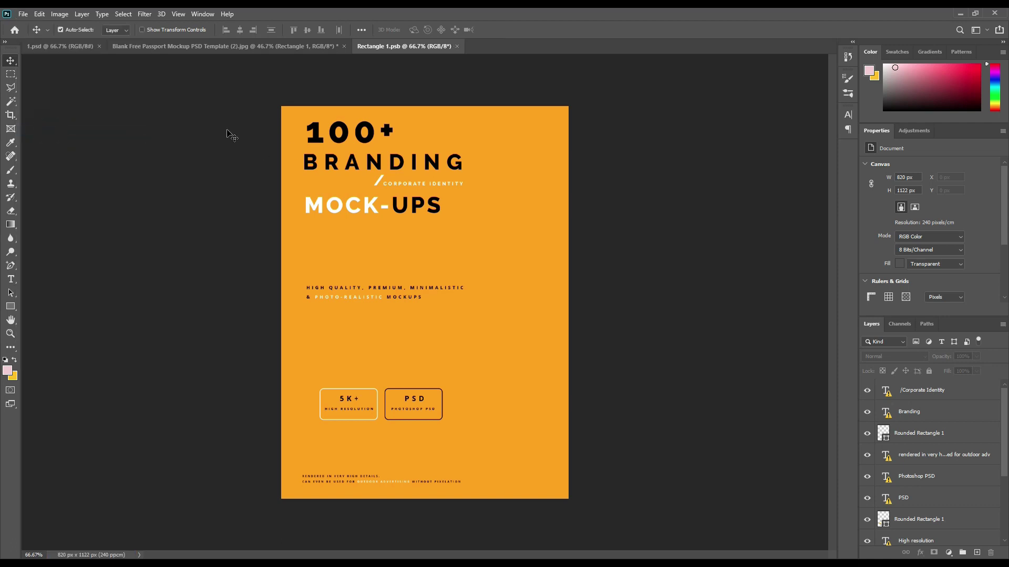
click(213, 46)
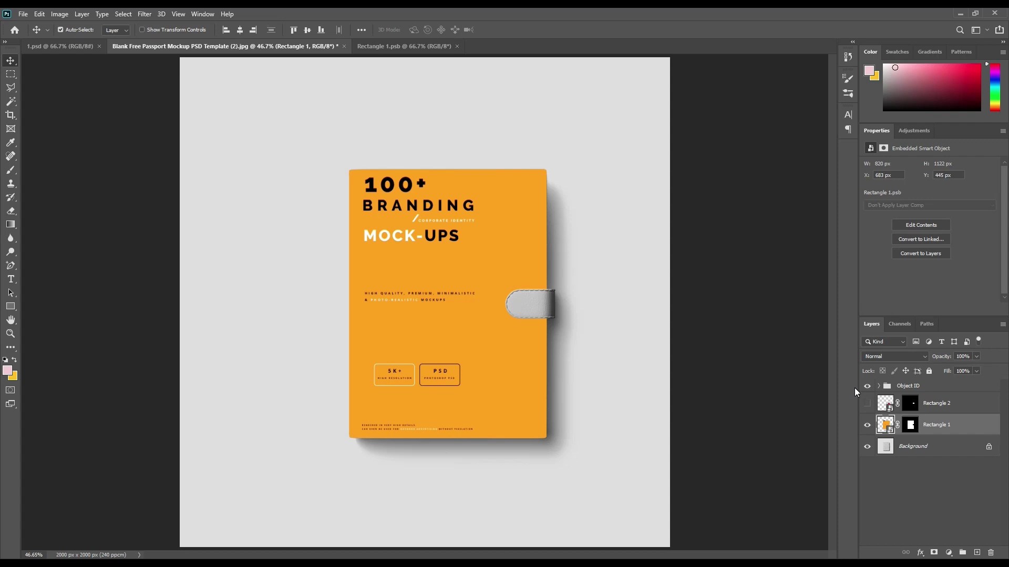
Hide the orange Rectangle 1 background inside the Rectangle 1 smart object, save it and return to the passport mockup.
click(419, 45)
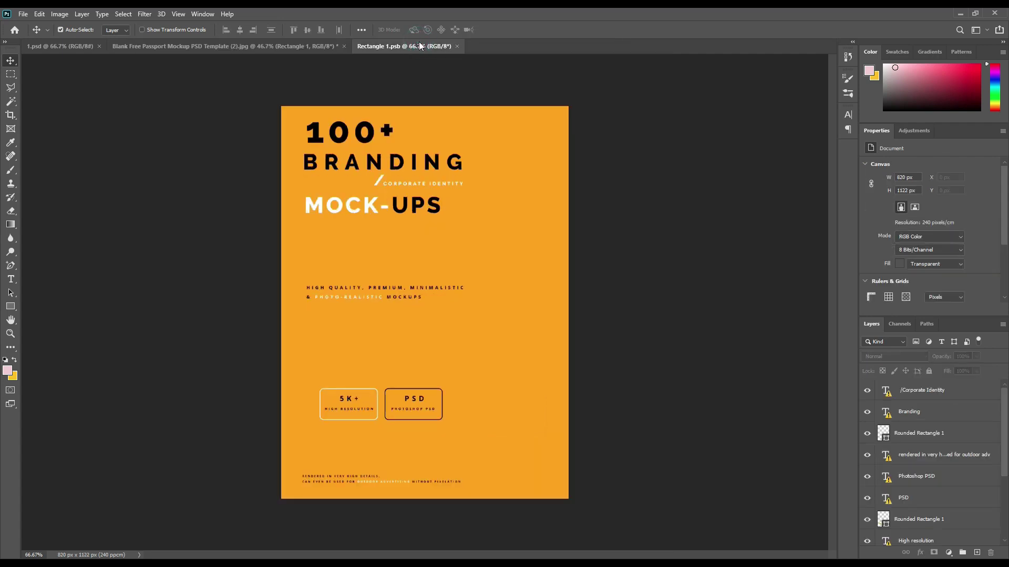
scroll(925, 502, down, 5)
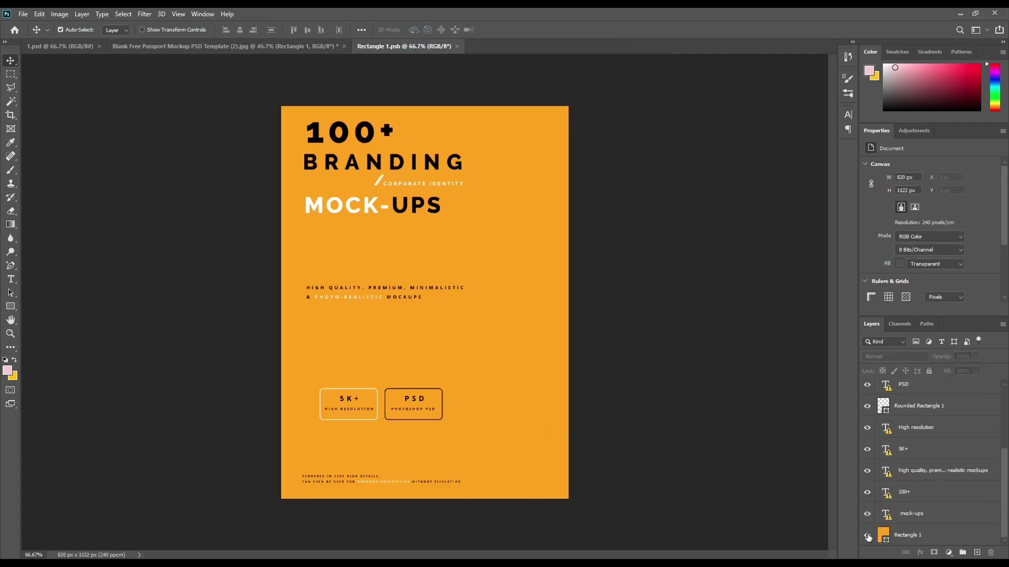
click(867, 536)
click(17, 14)
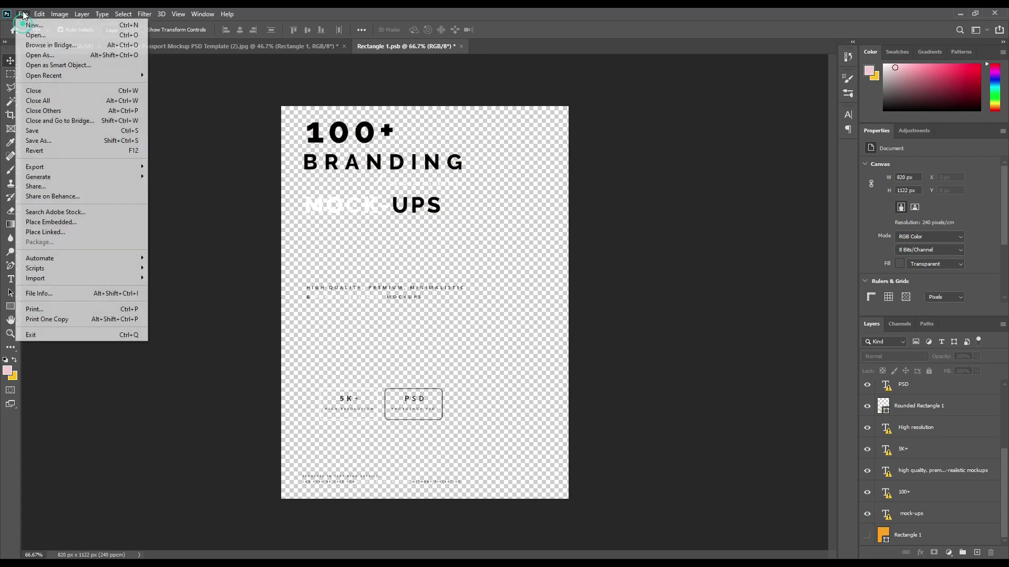
click(55, 131)
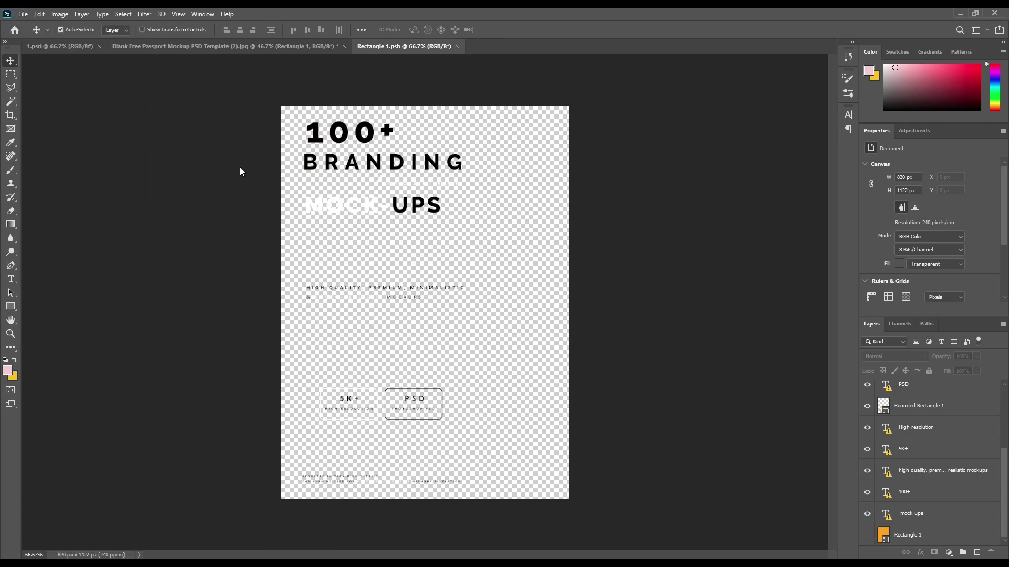
click(242, 46)
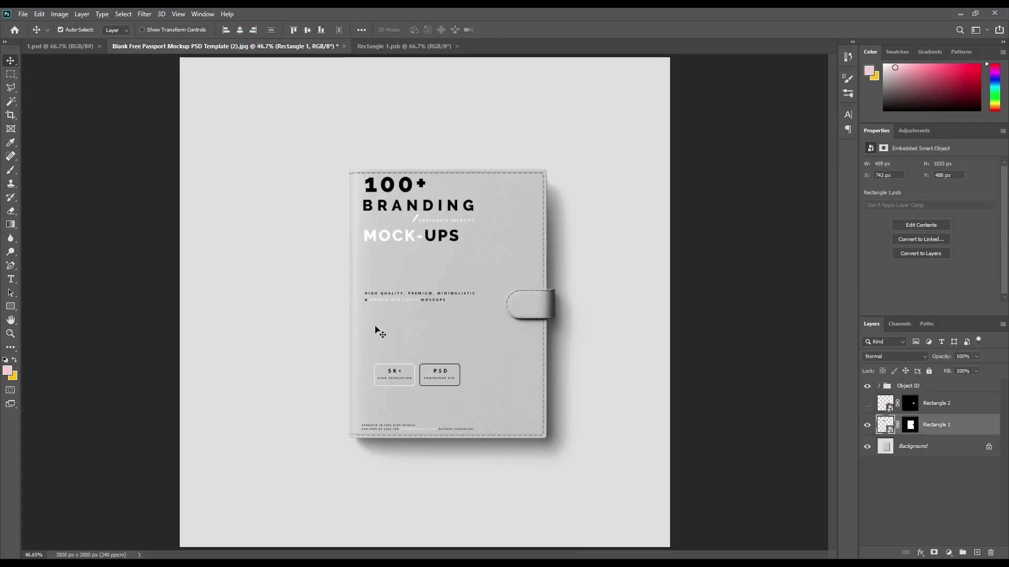
Show the Rectangle 2 layer, open its smart object contents and add the text MOCKUPART at 2.01 pt on the red rectangle.
click(867, 404)
double_click(890, 411)
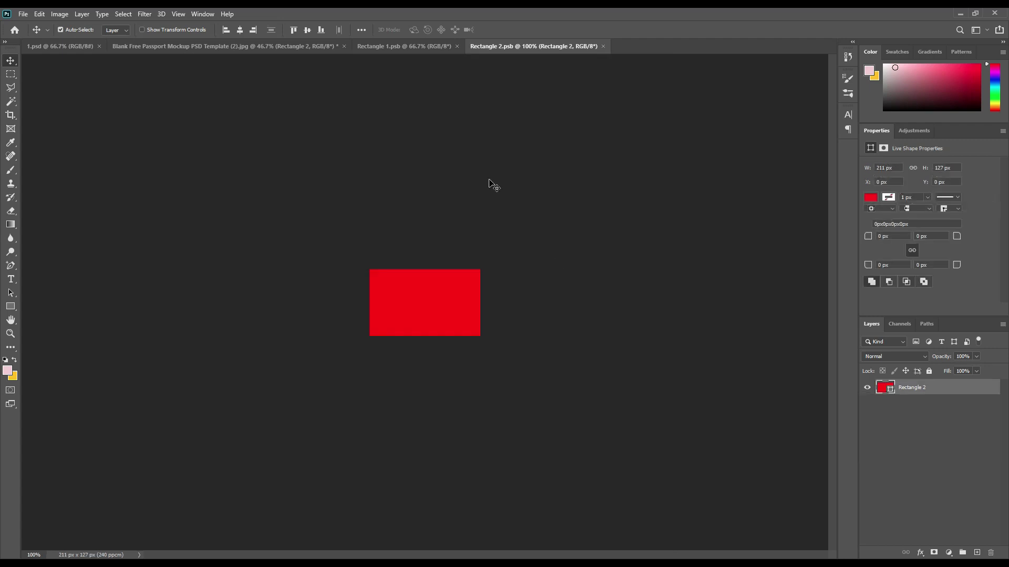
click(11, 279)
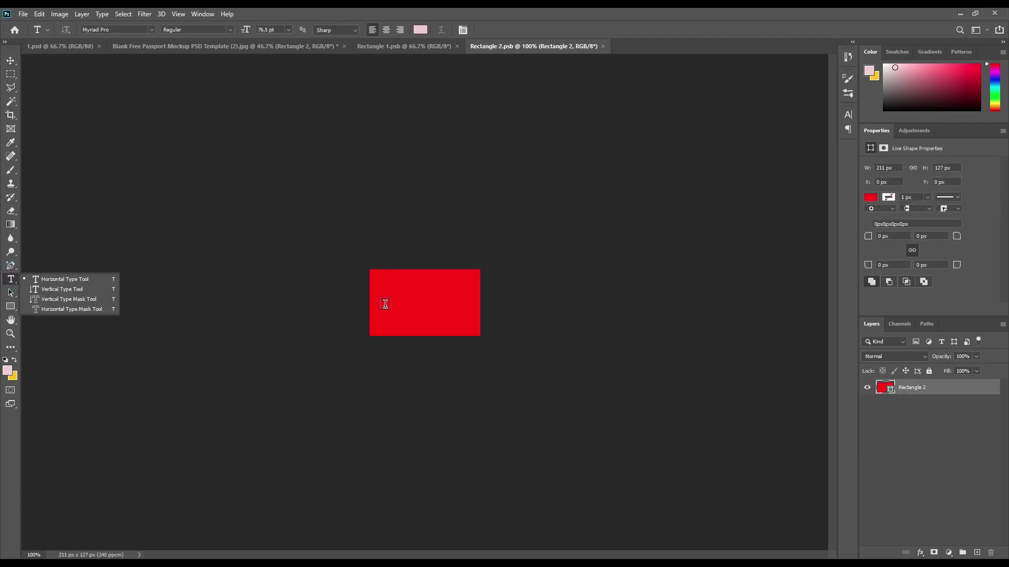
click(385, 305)
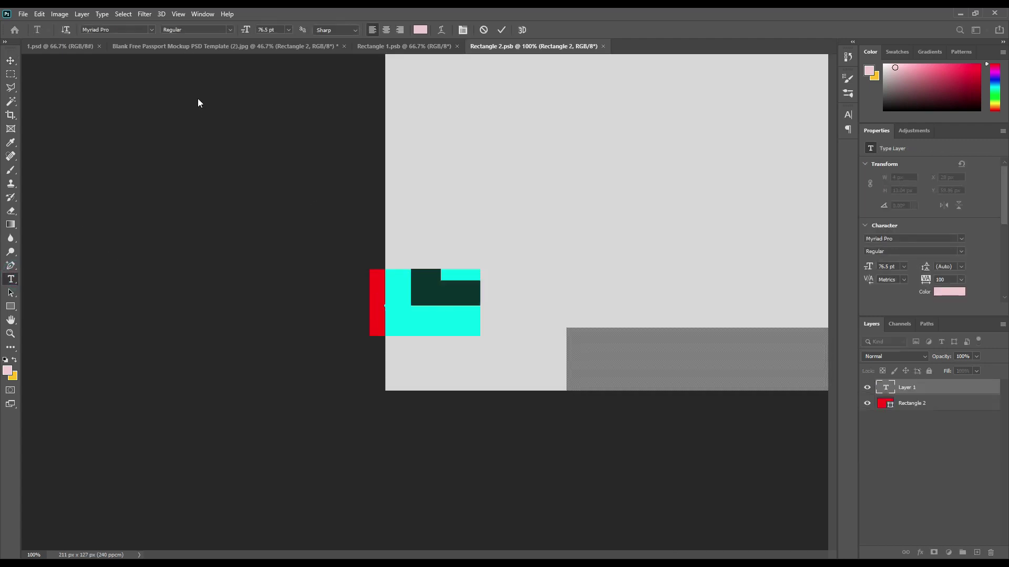
drag(245, 33, 224, 71)
text(MOCKUPART)
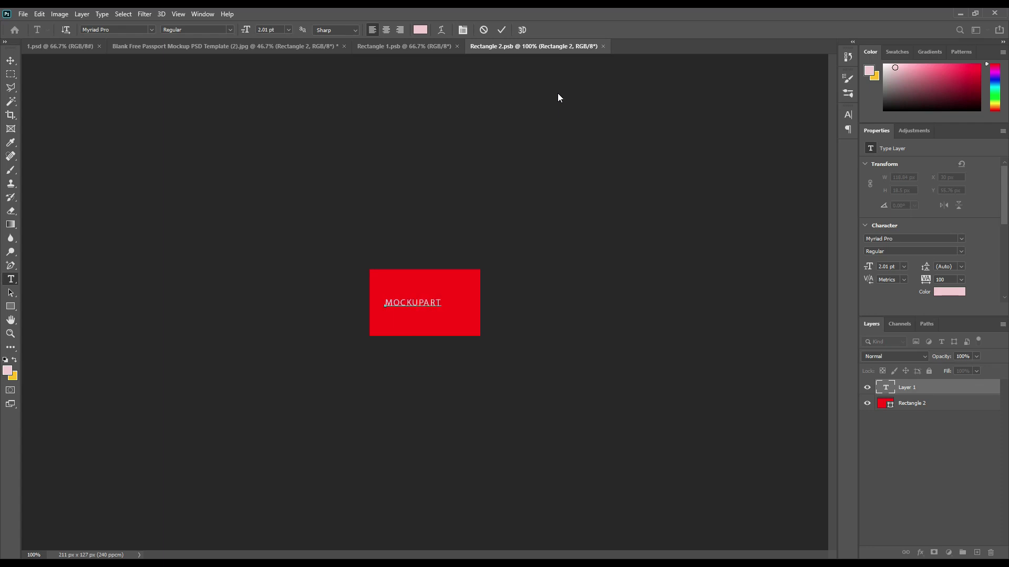
click(502, 30)
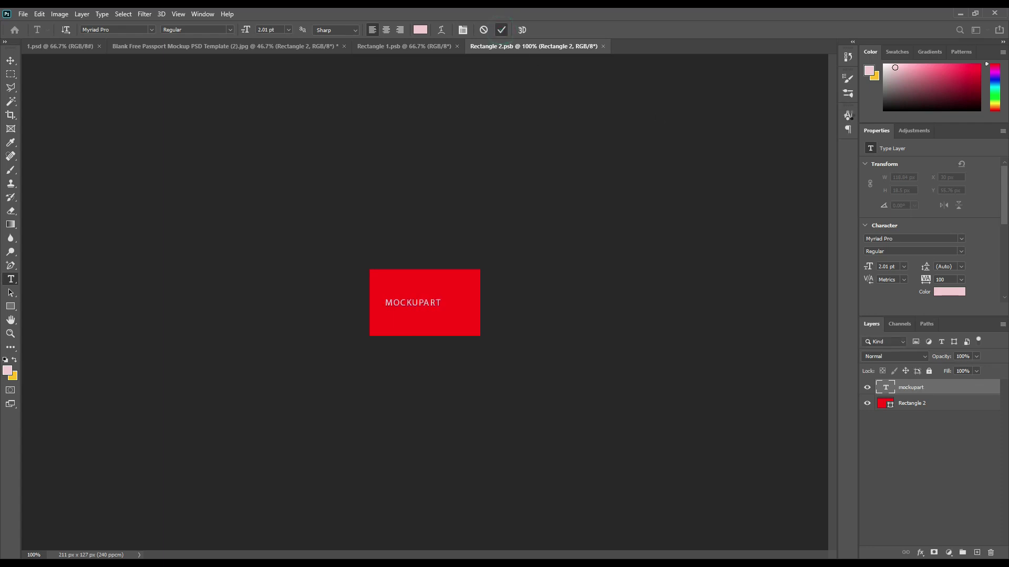
Set the MOCKUPART text colour to #262626 and its font style to Bold.
click(848, 115)
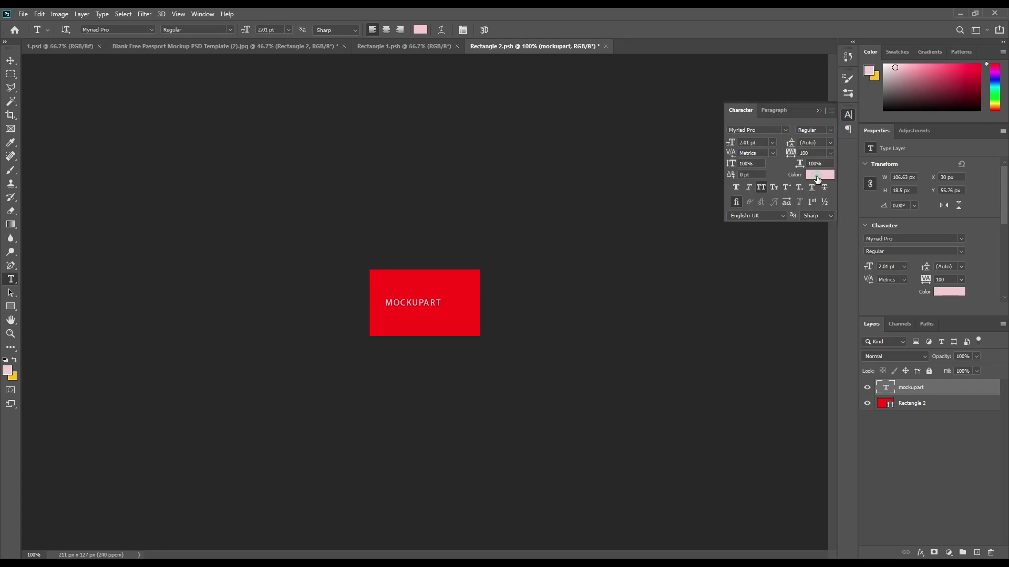
click(817, 180)
drag(724, 259, 659, 277)
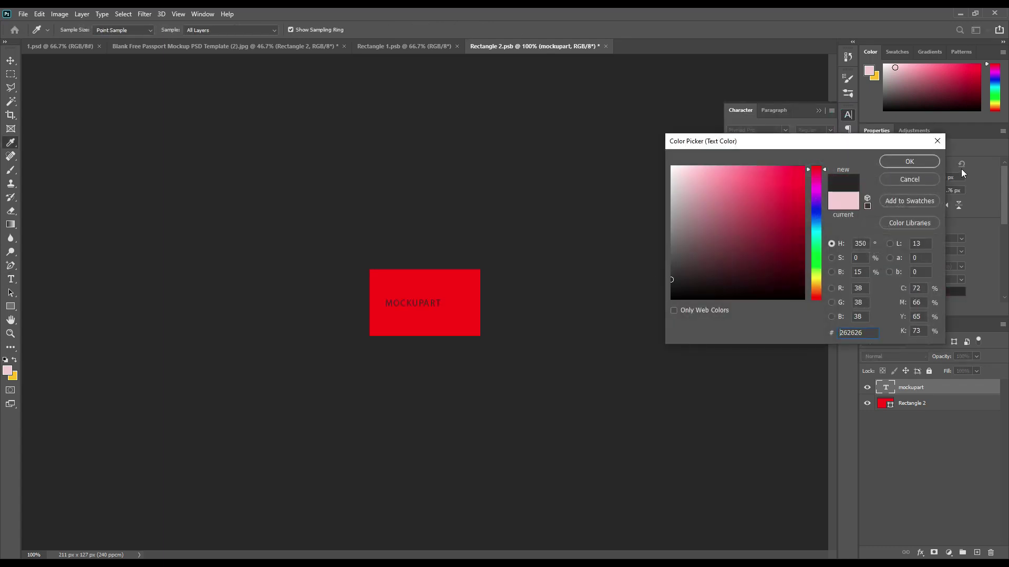
click(910, 162)
click(813, 130)
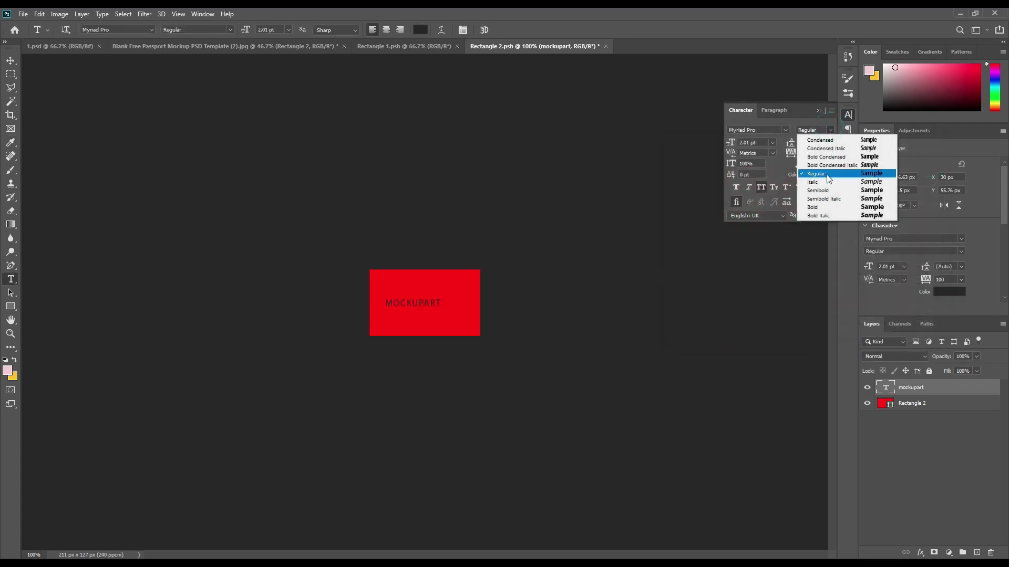
click(820, 208)
click(818, 110)
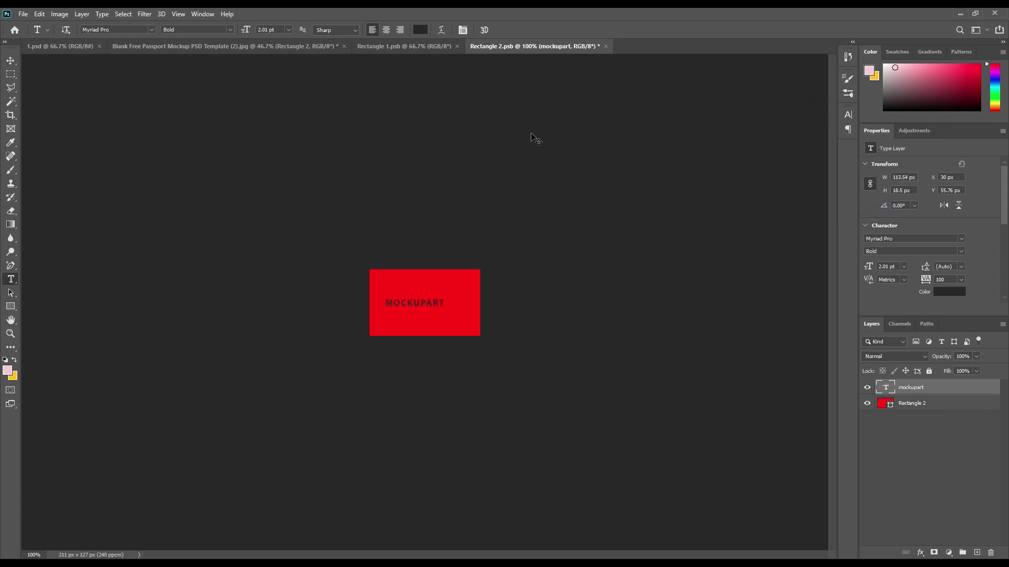
Enlarge the MOCKUPART text to about 180 px wide and centre it horizontally and vertically on the canvas.
key(ctrl+t)
drag(444, 295, 474, 279)
drag(381, 293, 379, 292)
click(520, 30)
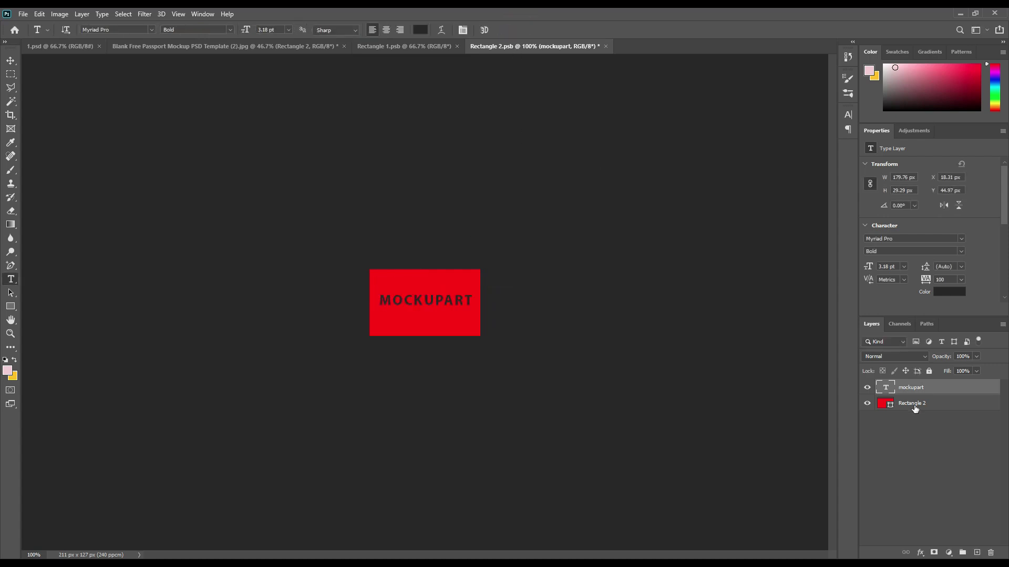
click(10, 61)
click(307, 29)
click(241, 30)
Hide the red background inside the Rectangle 2 smart object, save it and return to the passport mockup document.
click(867, 403)
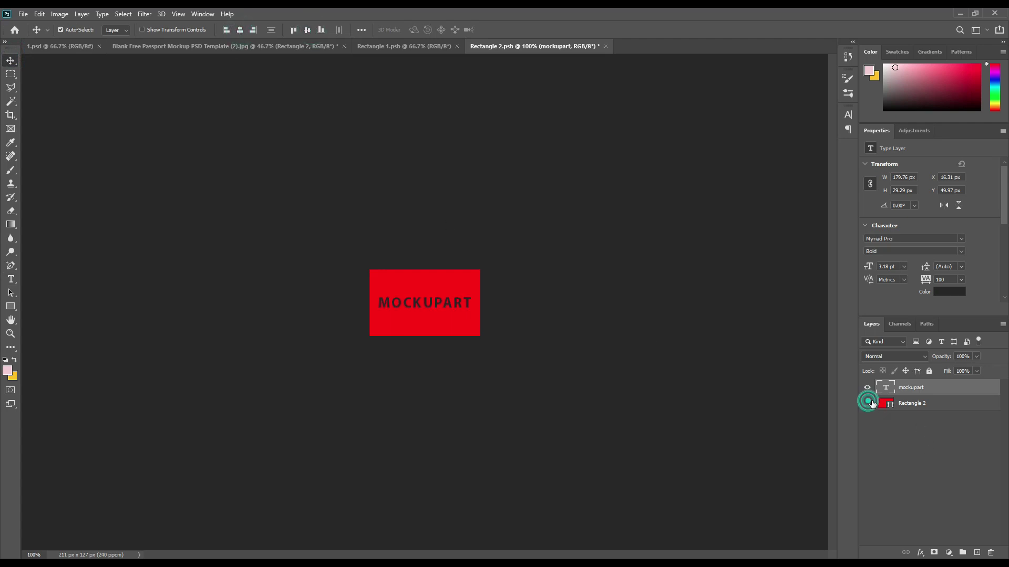
click(26, 15)
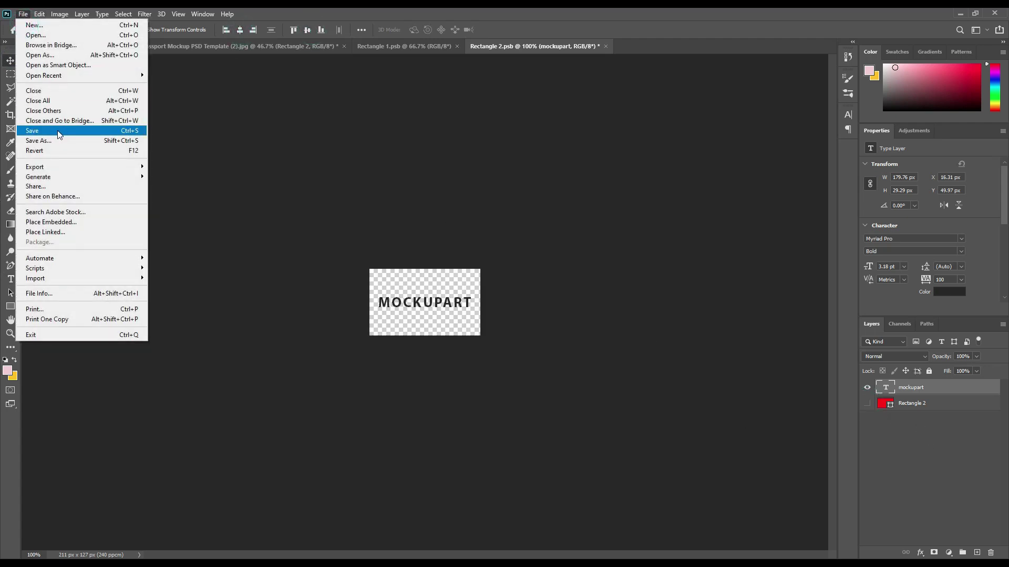
click(61, 134)
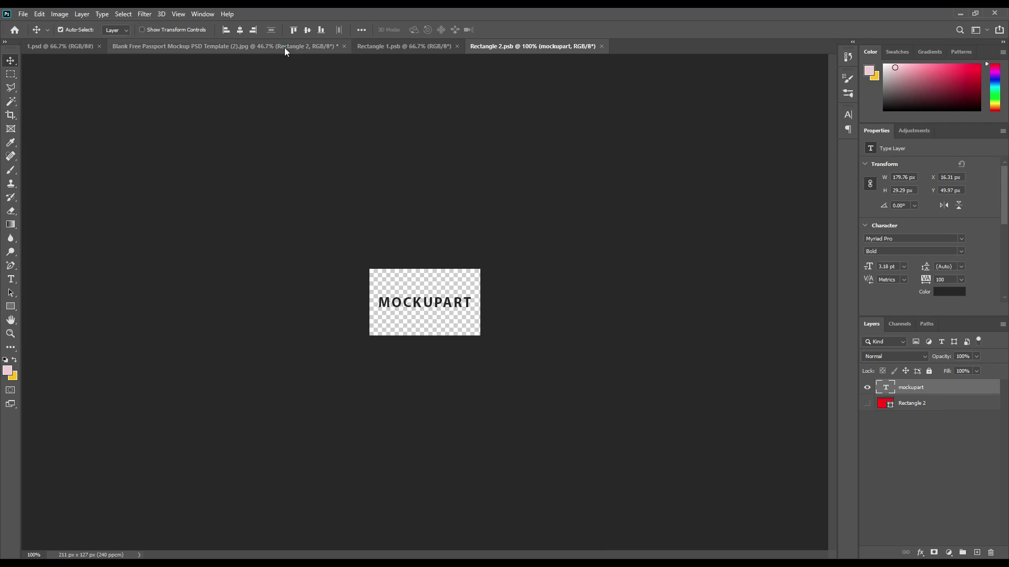
click(285, 47)
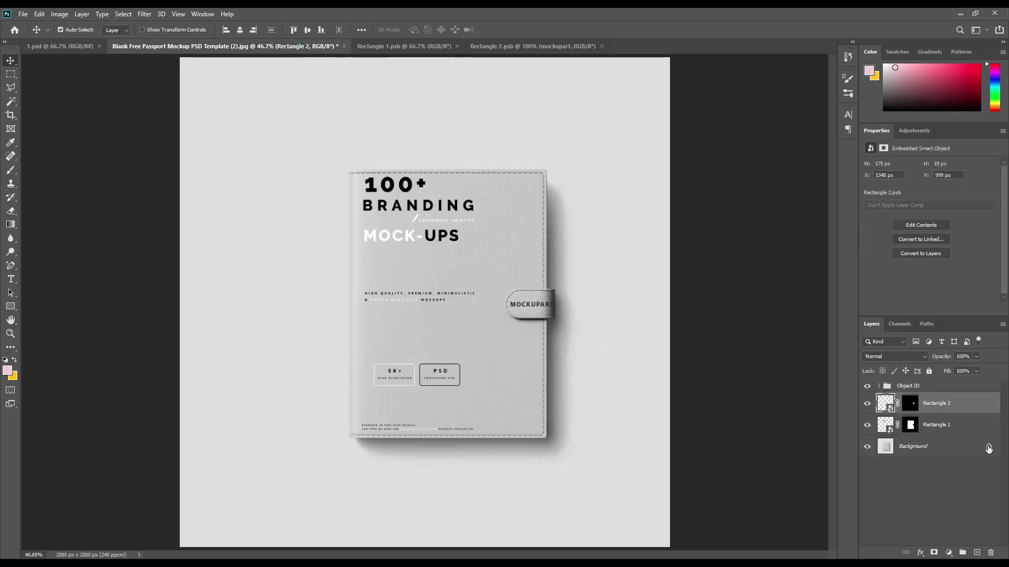
Load the cover and strap masks as a selection and add an orange #ff9d03 Solid Color fill layer directly above the Background.
ctrl+click(911, 424)
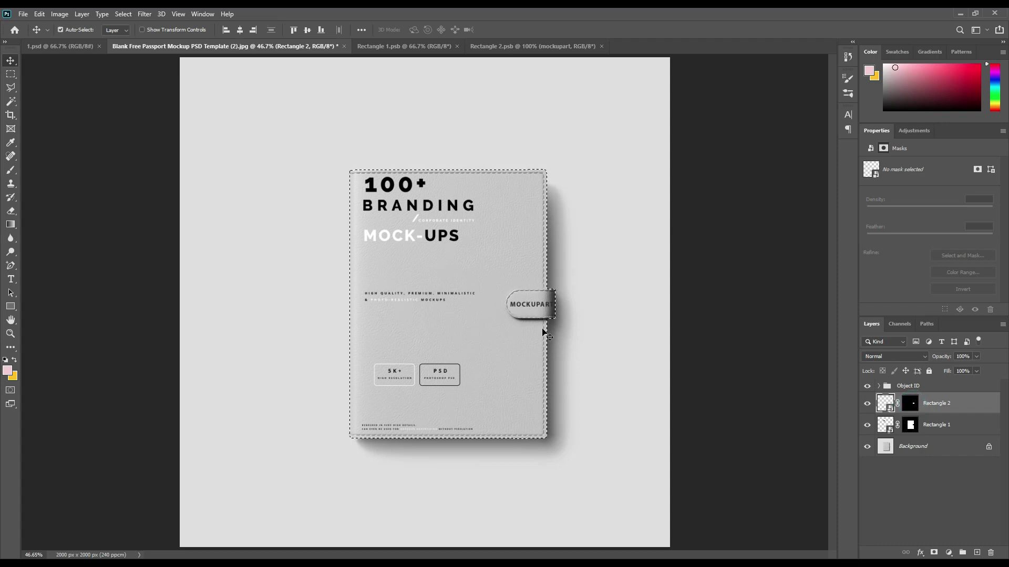
click(907, 452)
click(948, 552)
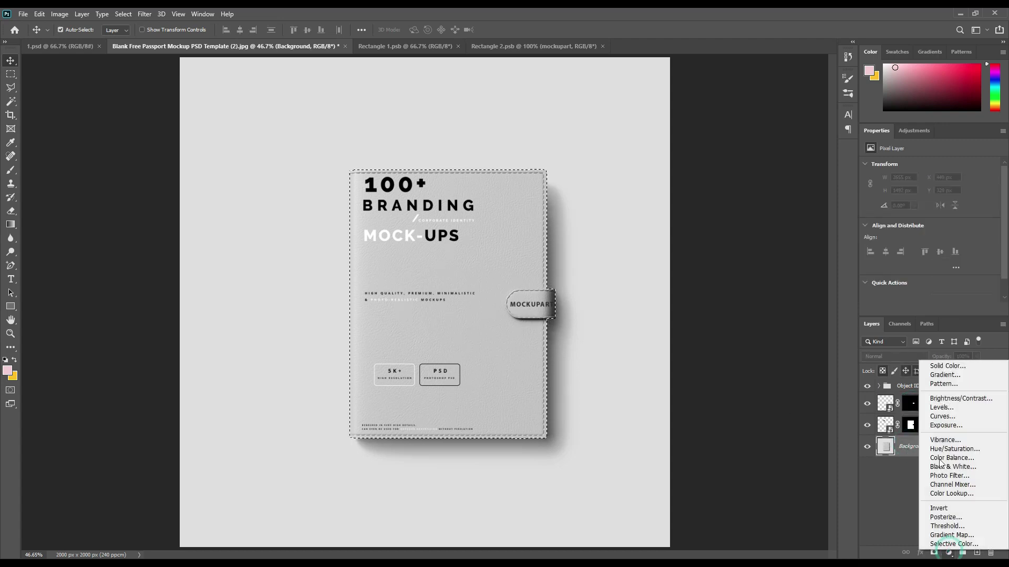
click(948, 366)
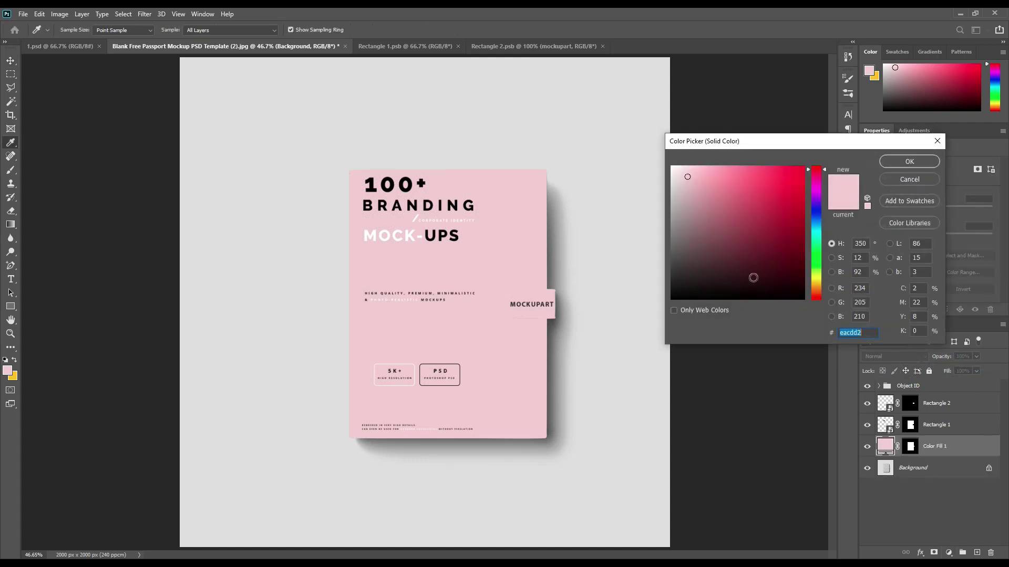
drag(707, 189, 804, 164)
drag(818, 297, 819, 286)
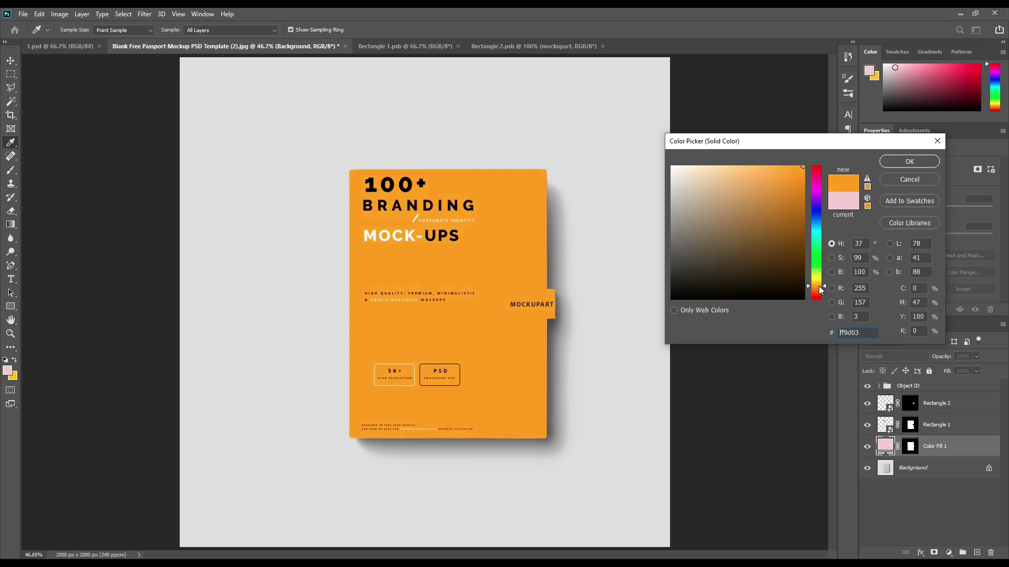
click(897, 163)
Copy the Background area within the Color Fill 1 mask to a new layer, place it above Rectangle 2 and hide it.
click(903, 498)
ctrl+click(912, 447)
ctrl+click(912, 447)
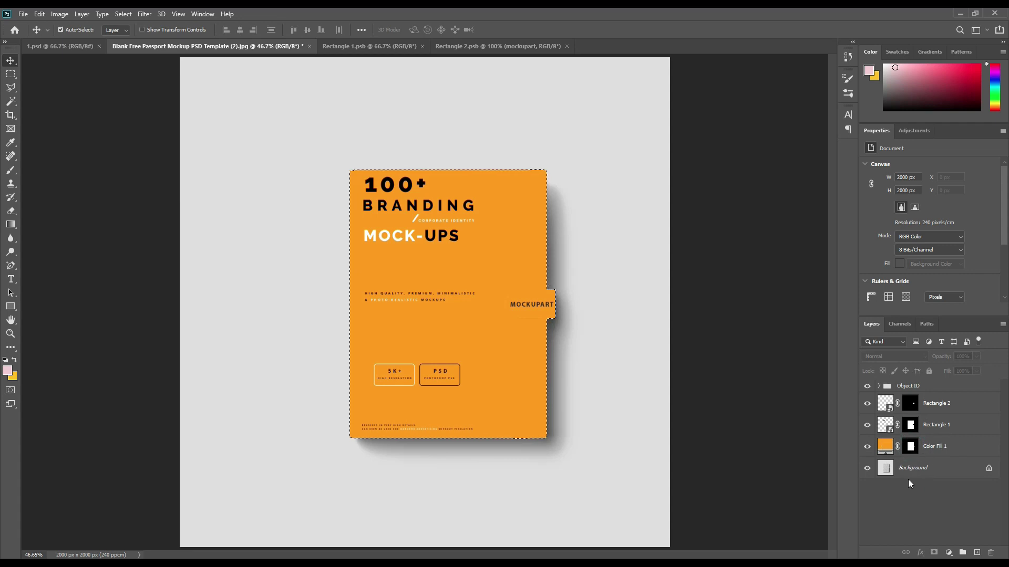
click(920, 469)
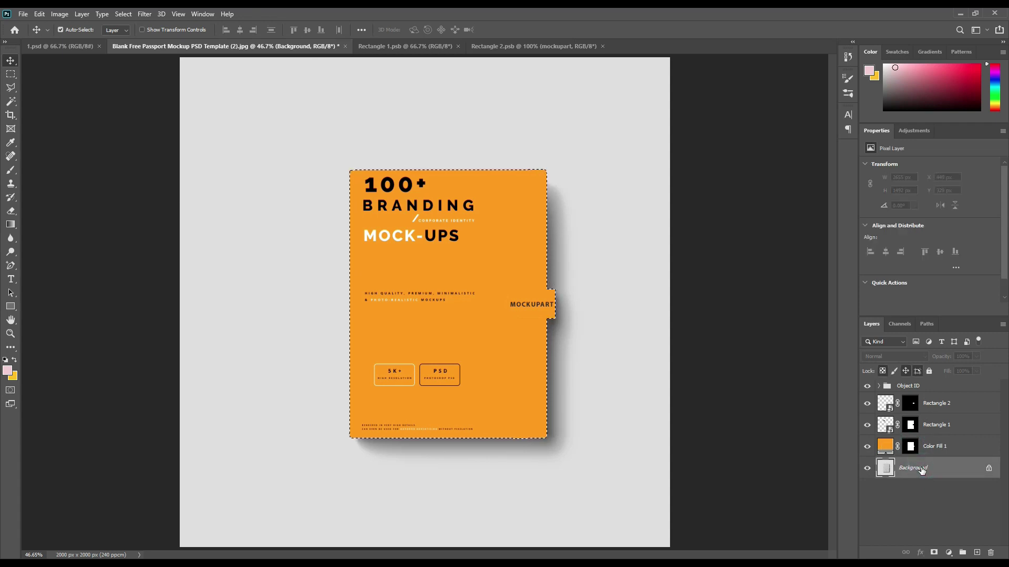
key(ctrl+j)
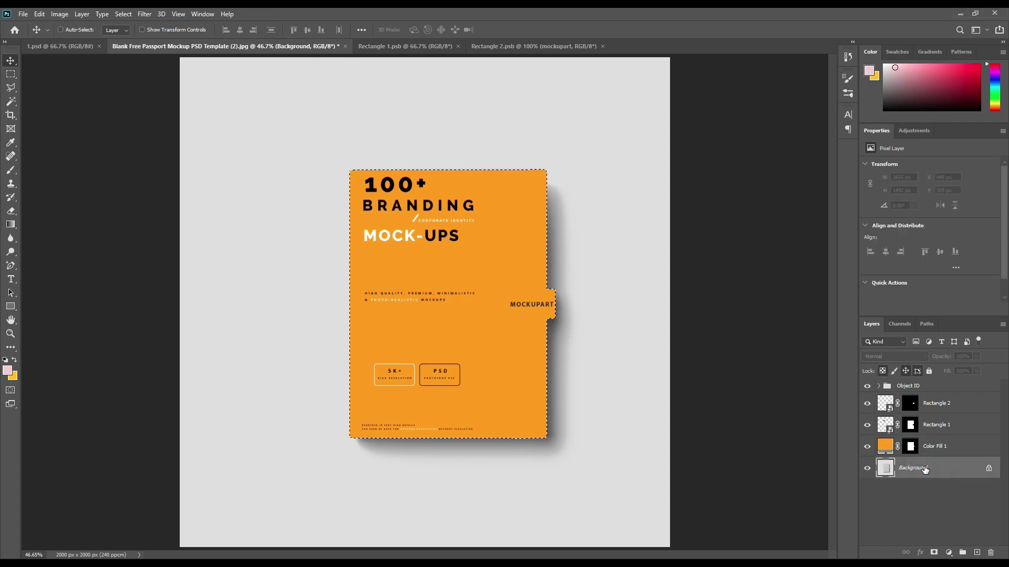
drag(913, 471, 888, 401)
click(867, 403)
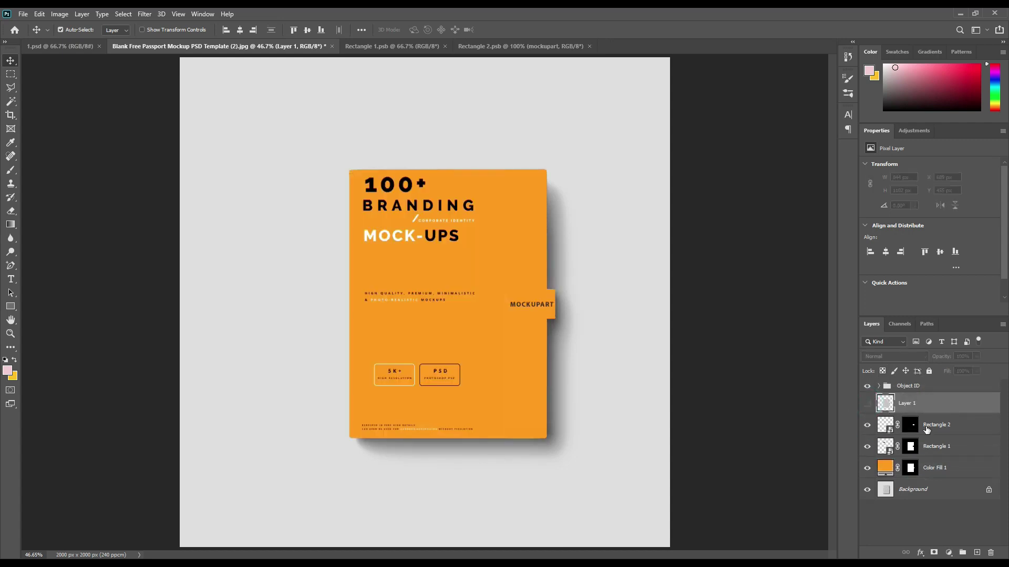
Mark the Rectangle 2, Rectangle 1 and Color Fill 1 layers with the Red label.
click(930, 423)
shift+click(927, 469)
right_click(927, 472)
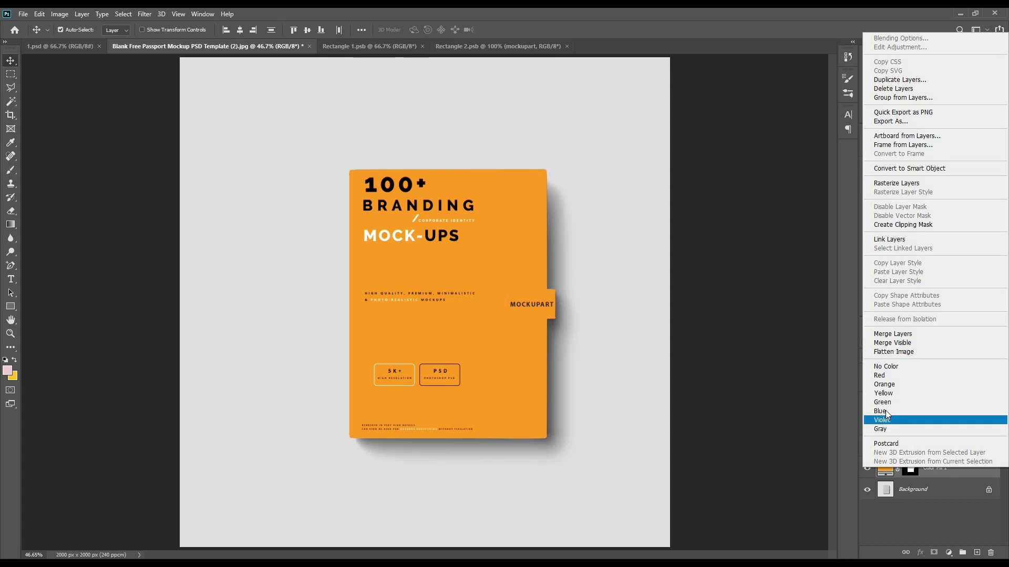
click(888, 369)
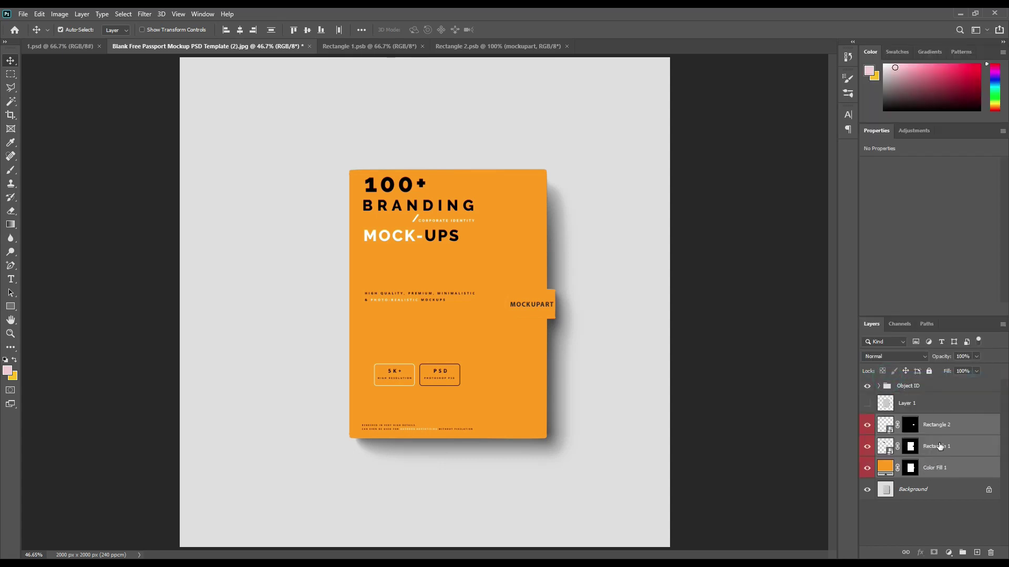
Show Layer 1, duplicate it twice and rename the original layer Shadow.
click(925, 405)
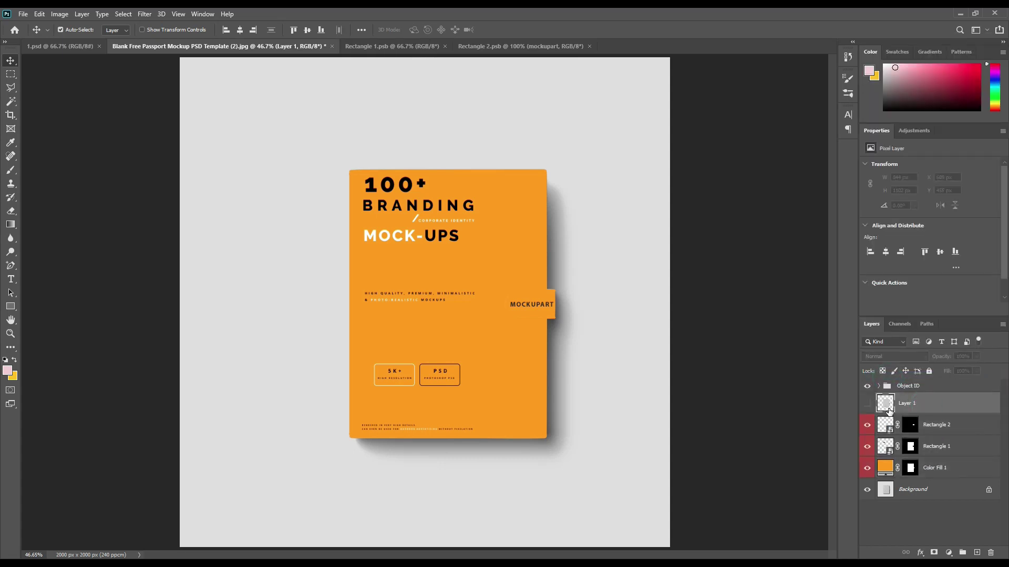
click(867, 403)
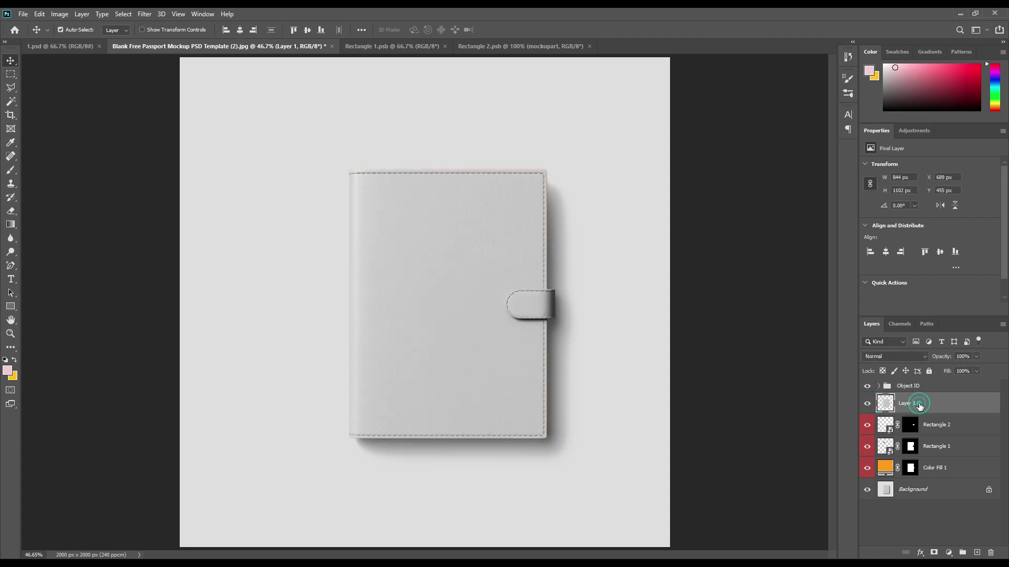
key(ctrl+j)
key(ctrl+j)
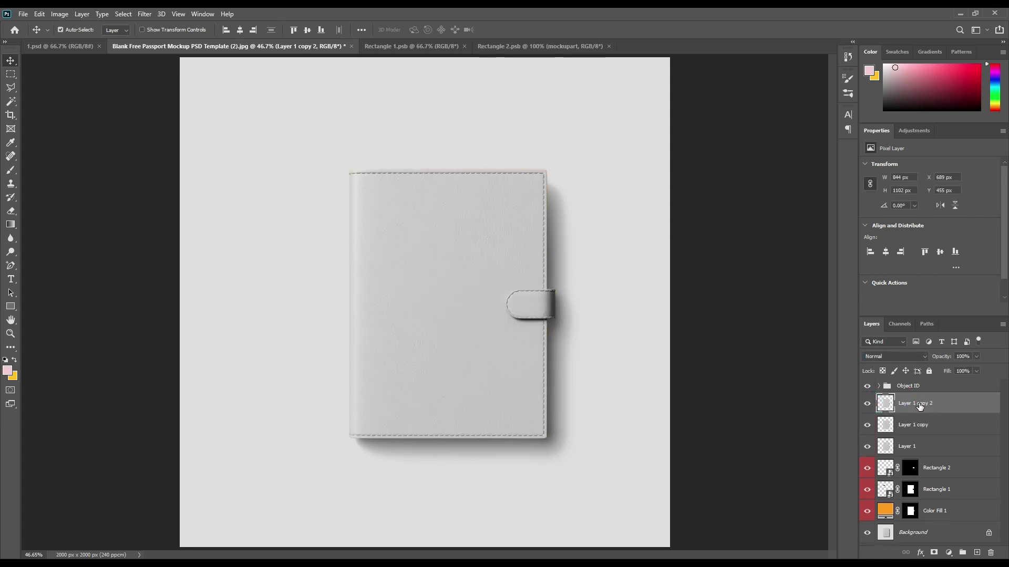
double_click(906, 446)
text(Shadow)
key(Return)
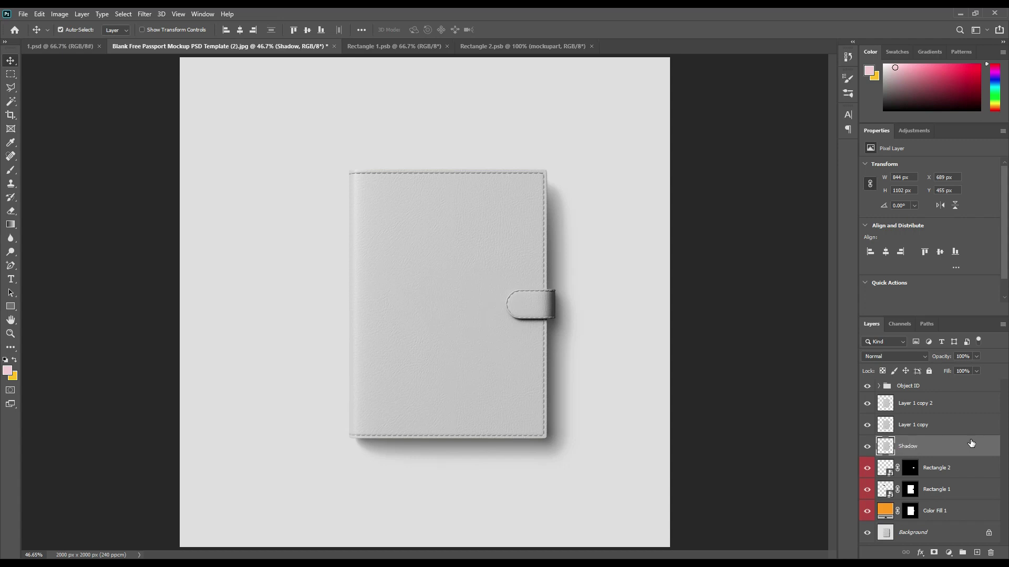
Rename Layer 1 copy as Midtone and Layer 1 copy 2 as Light.
double_click(905, 426)
text(Midtone)
key(Return)
double_click(922, 403)
text(Light)
key(Return)
Group the Light, Midtone and Shadow layers, name the group FX and expand it.
shift+click(913, 444)
drag(918, 444, 962, 553)
double_click(910, 400)
text(FX)
key(Return)
click(878, 399)
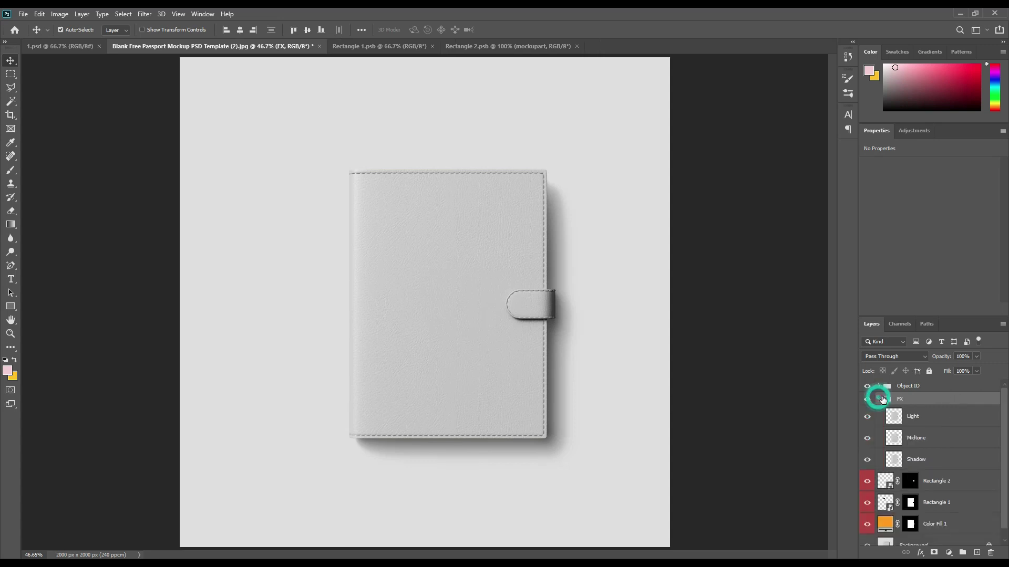
Hide the Light and Midtone layers and set the Shadow layer's blend mode to Linear Burn.
click(867, 416)
click(865, 436)
click(913, 462)
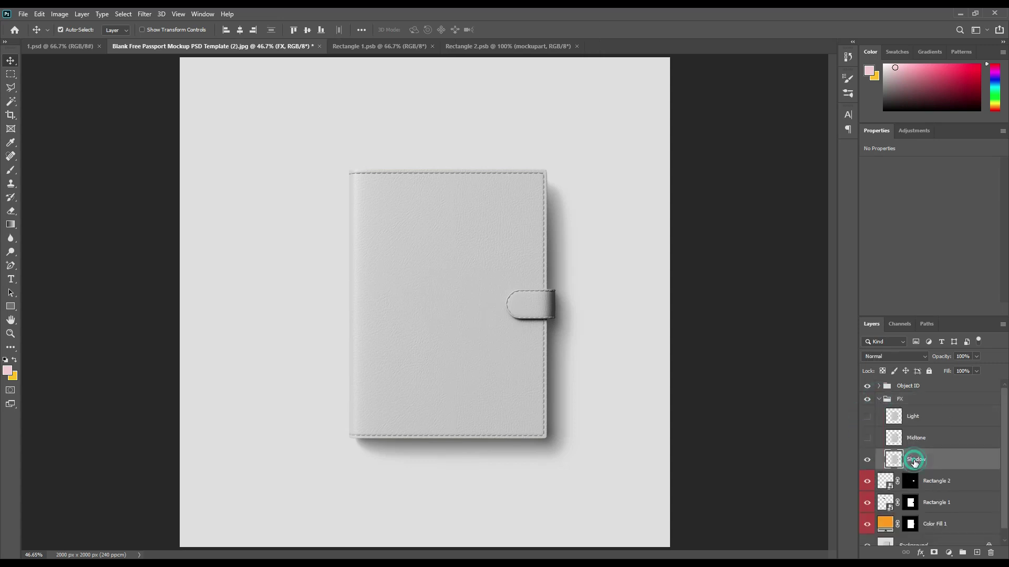
click(900, 357)
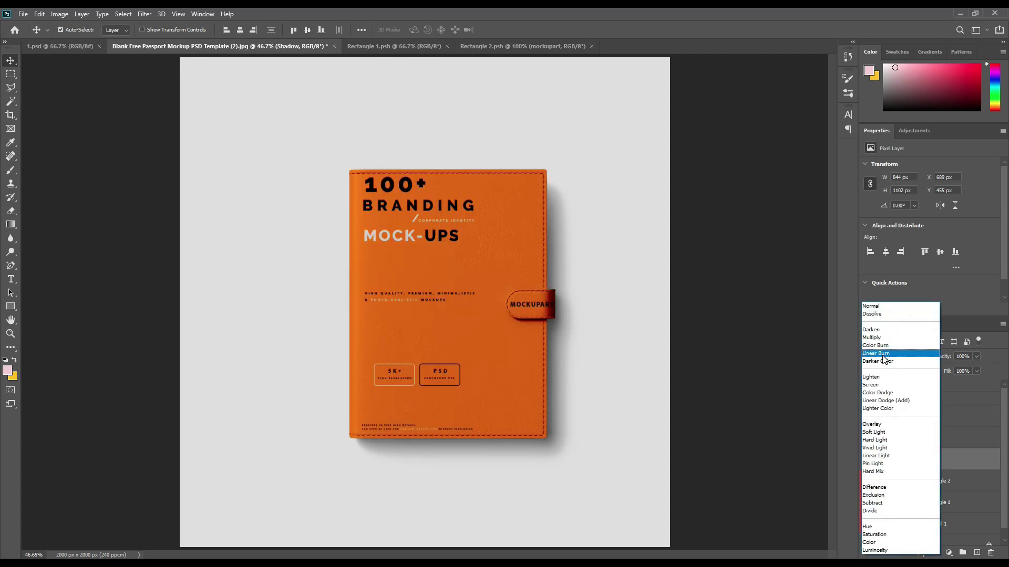
click(886, 357)
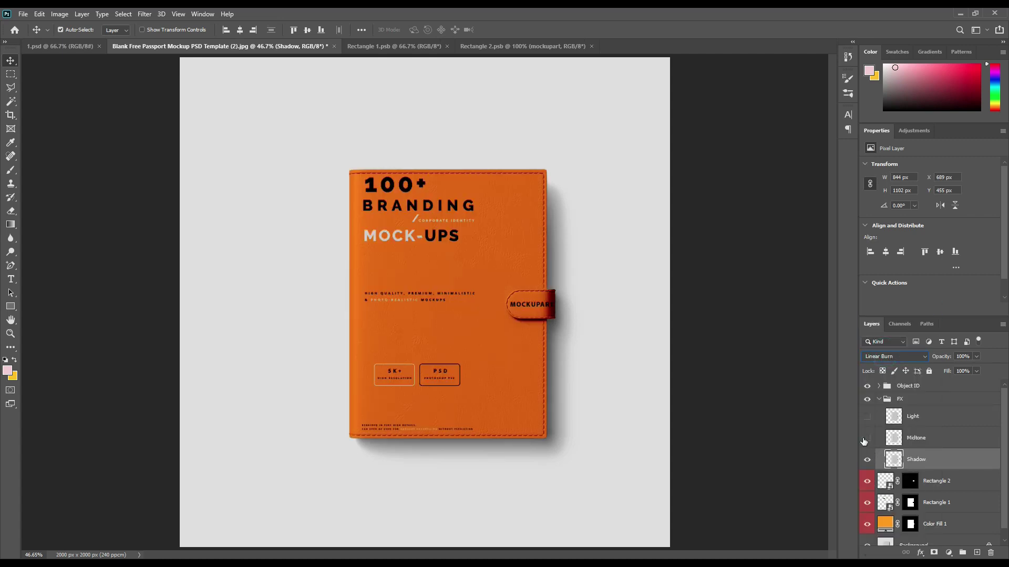
Show the Midtone layer and set its blend mode to Linear Dodge (Add).
click(866, 438)
click(928, 438)
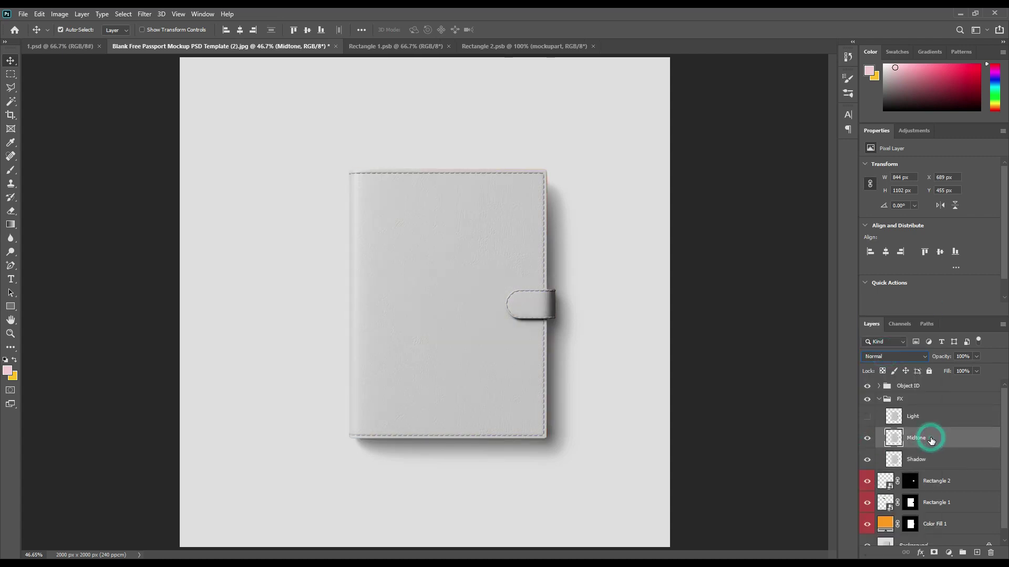
click(904, 356)
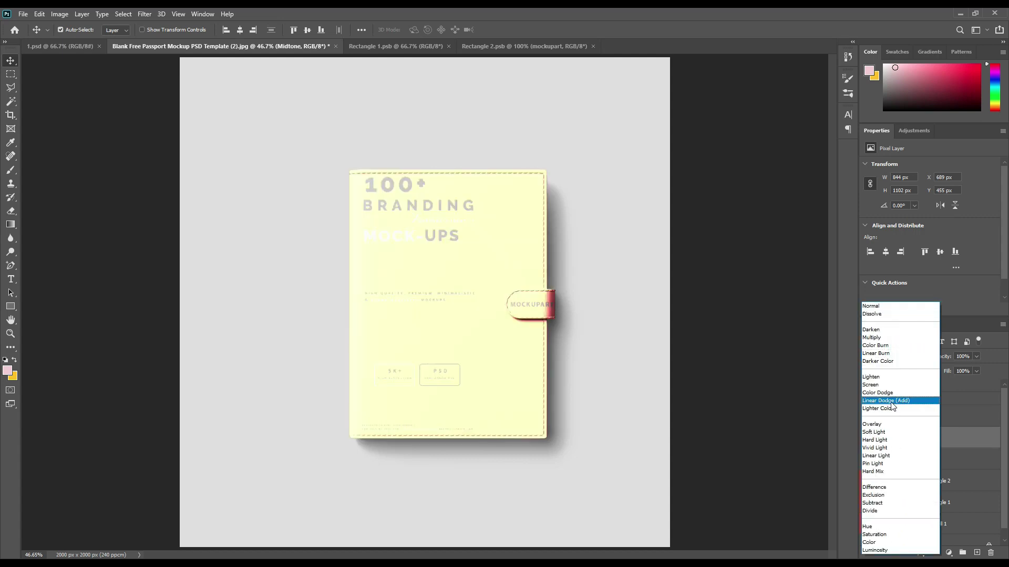
click(902, 401)
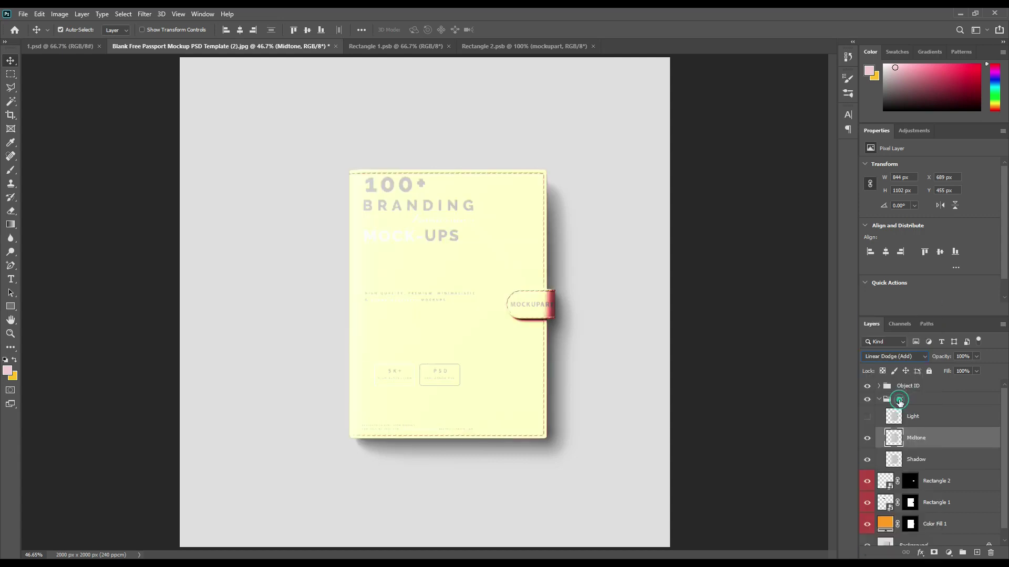
Apply Levels to the Midtone layer with the black input level at 173 and the white output level at about 160.
click(59, 12)
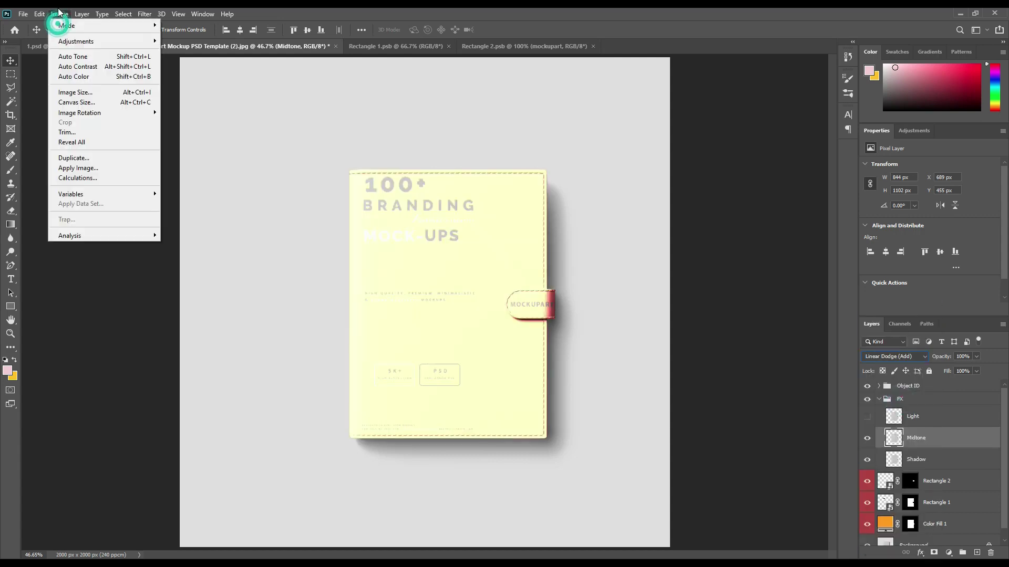
click(99, 42)
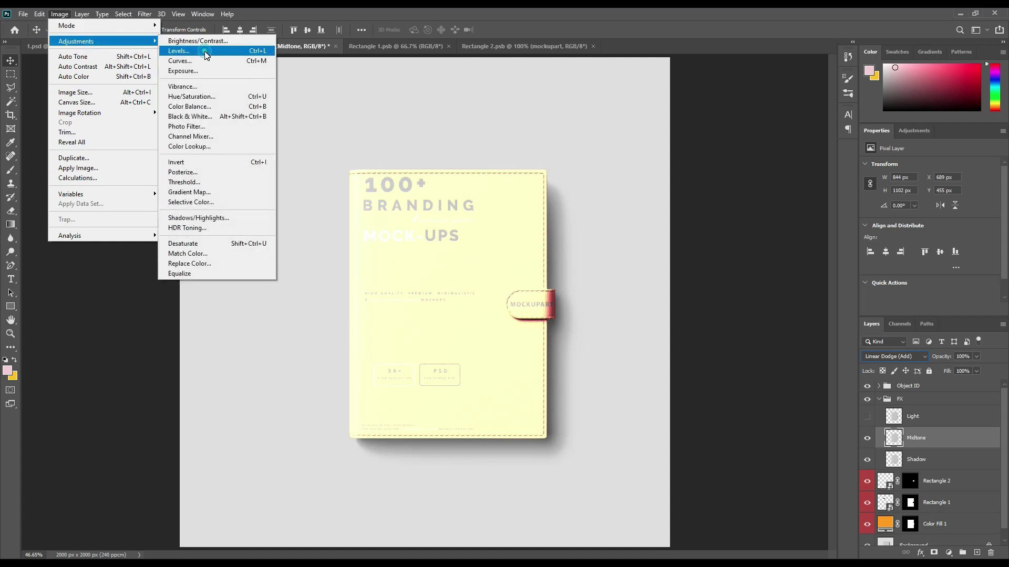
click(209, 55)
drag(530, 251, 622, 250)
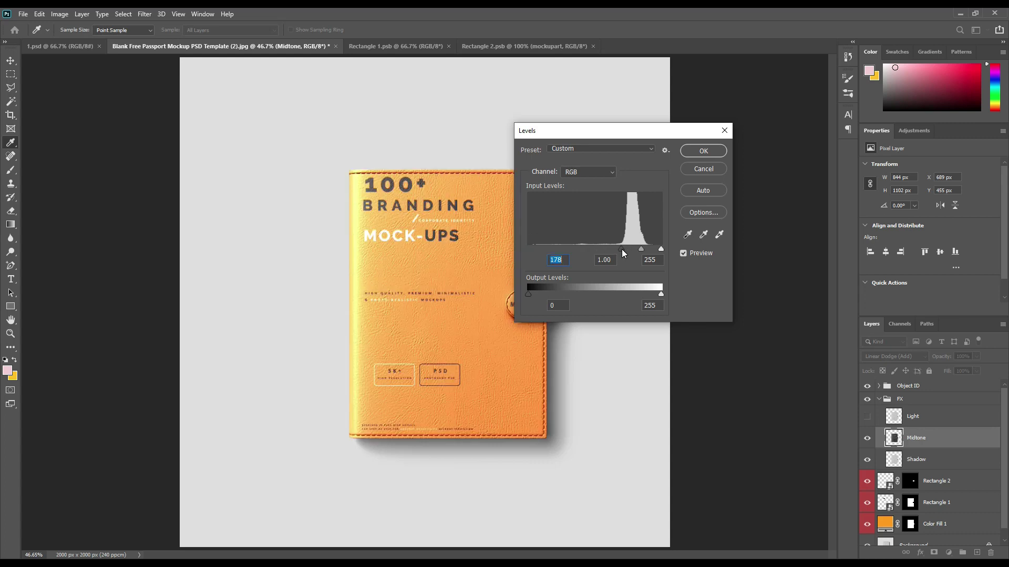
drag(620, 133, 674, 139)
drag(716, 304, 666, 298)
drag(676, 257, 673, 257)
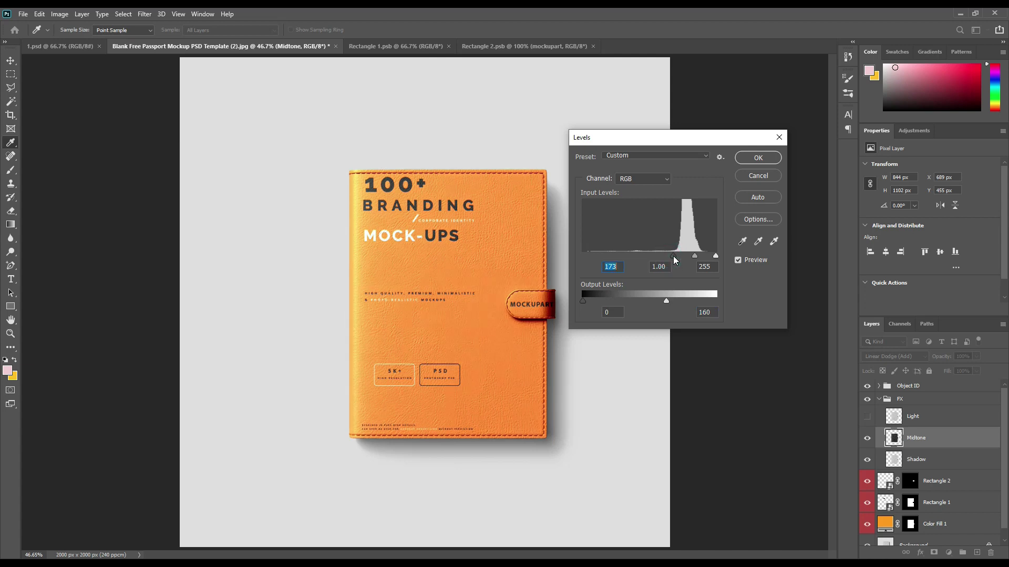
click(665, 300)
click(755, 159)
Show the Light layer and set its blend mode to Screen.
click(868, 416)
click(923, 419)
click(906, 359)
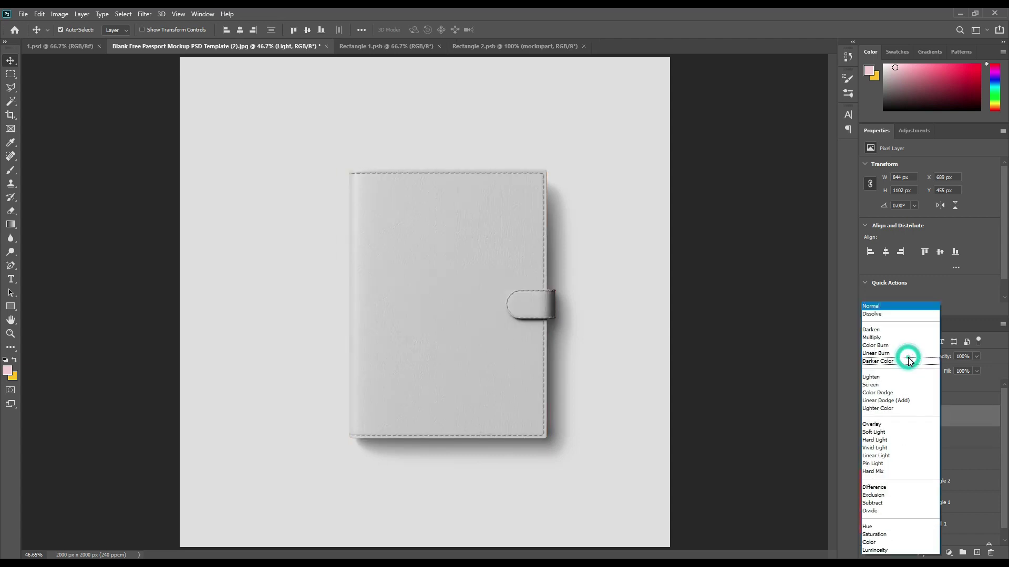
click(876, 388)
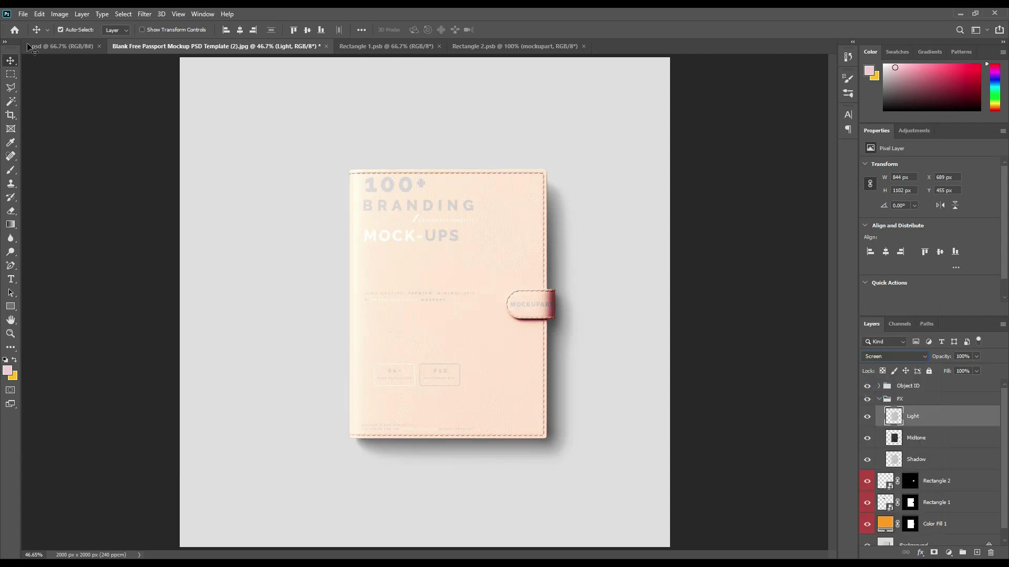
Apply Levels to the Light layer with the black input level at 203, and collapse the FX group.
click(60, 14)
click(78, 41)
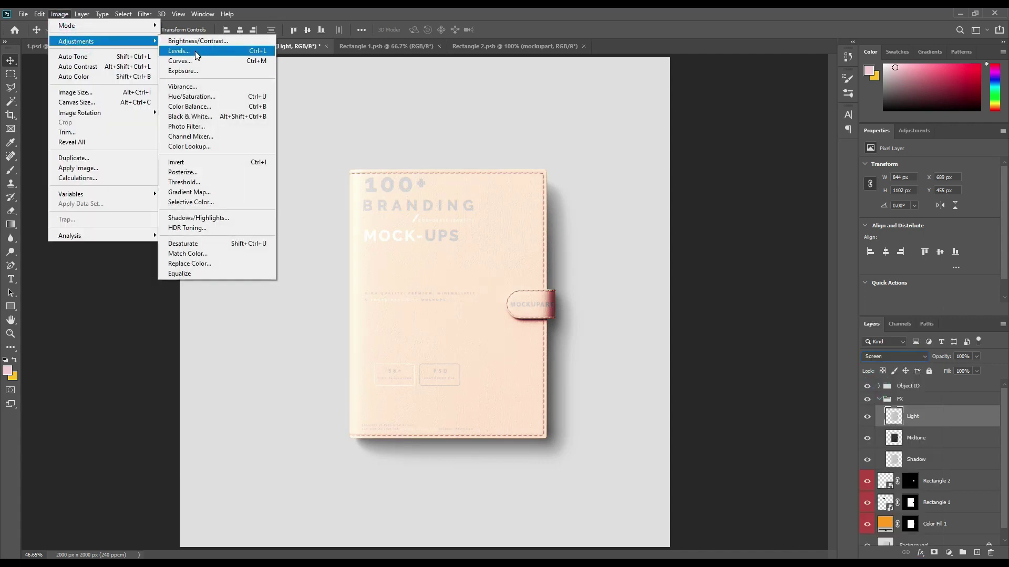
click(194, 51)
drag(583, 256, 689, 256)
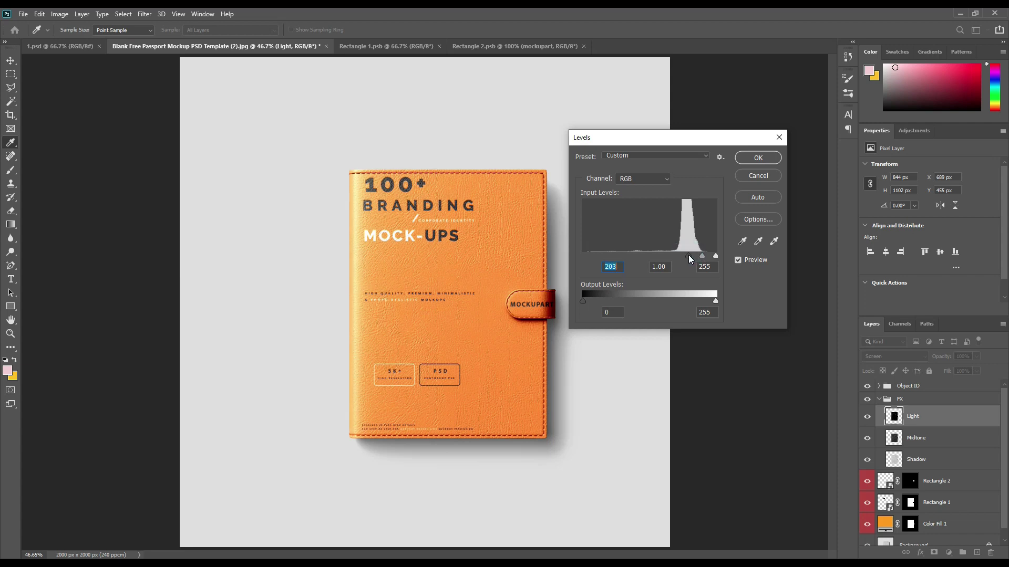
click(752, 158)
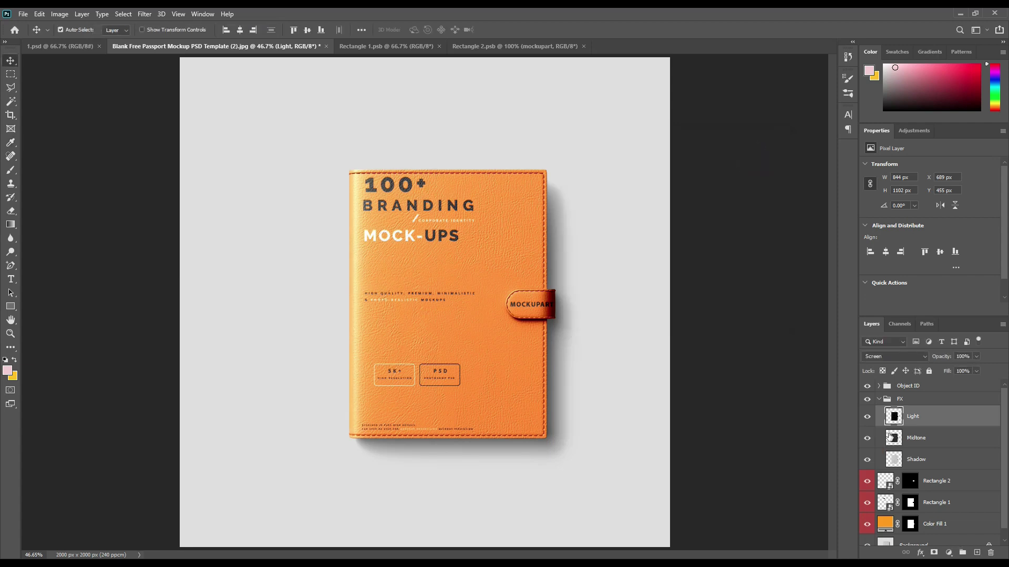
click(880, 400)
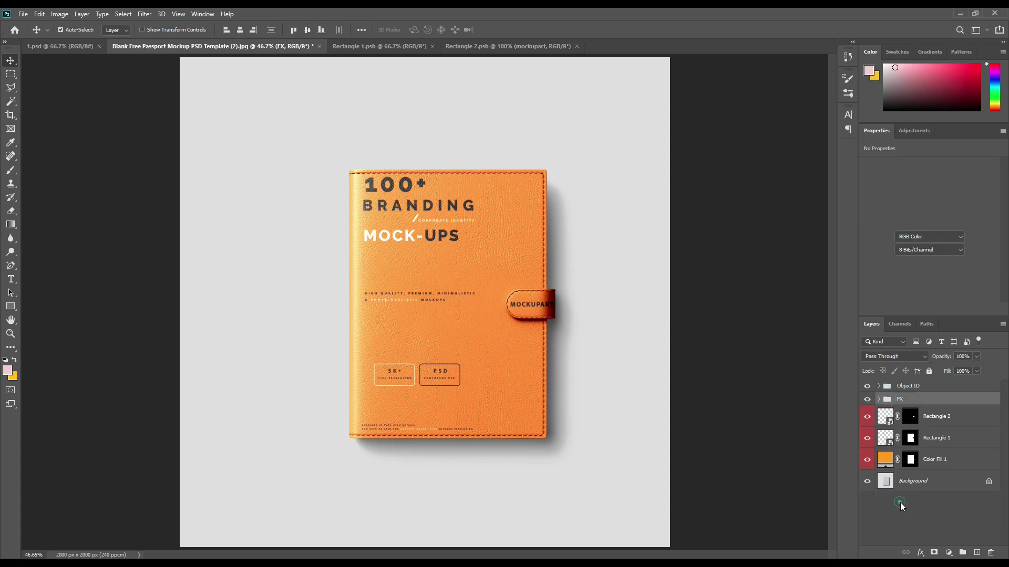
Add a light orange (fcc668) solid colour fill directly above the Background layer and set its blend mode to Linear Burn.
click(900, 488)
click(948, 553)
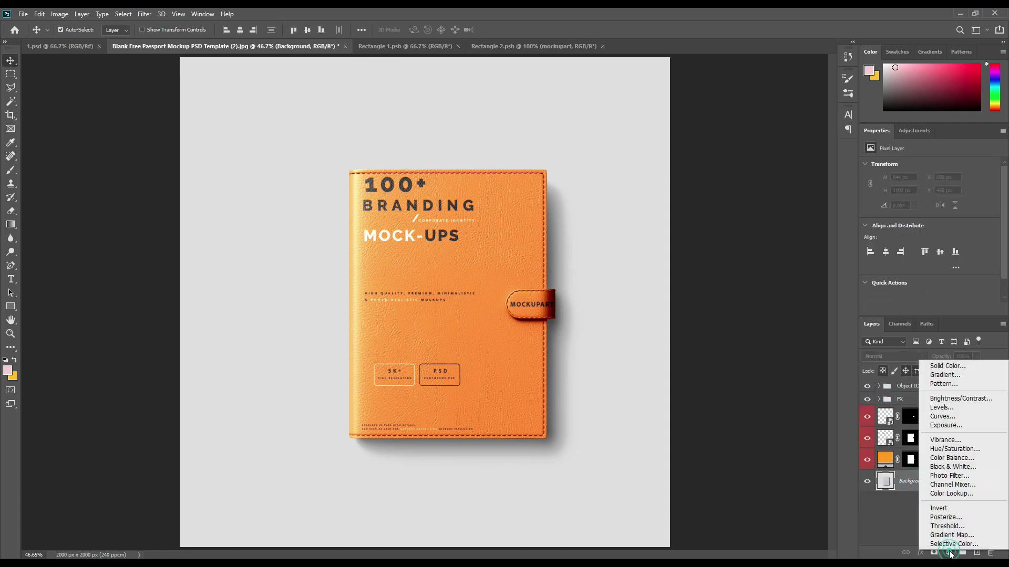
click(943, 364)
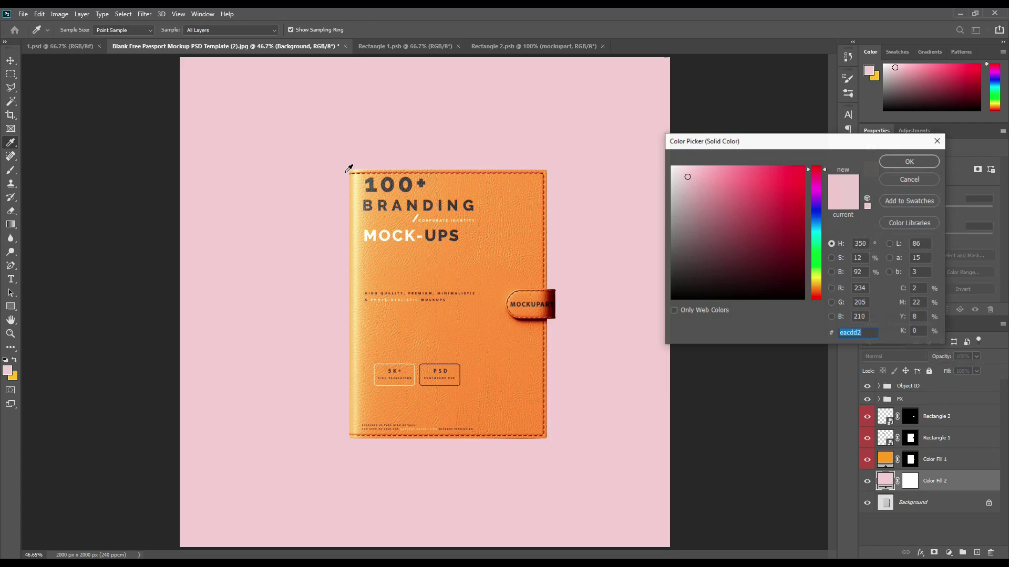
click(355, 181)
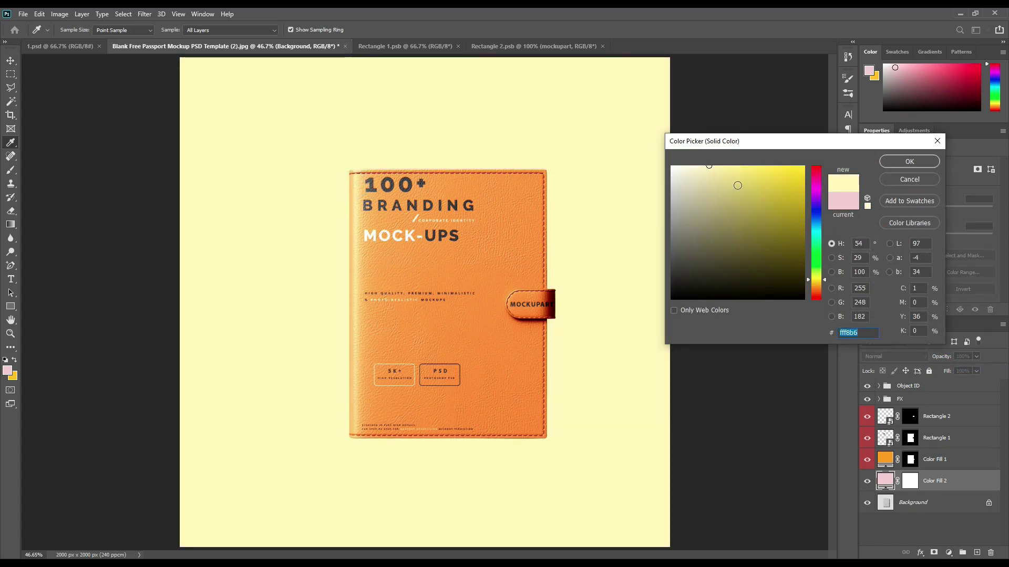
click(390, 193)
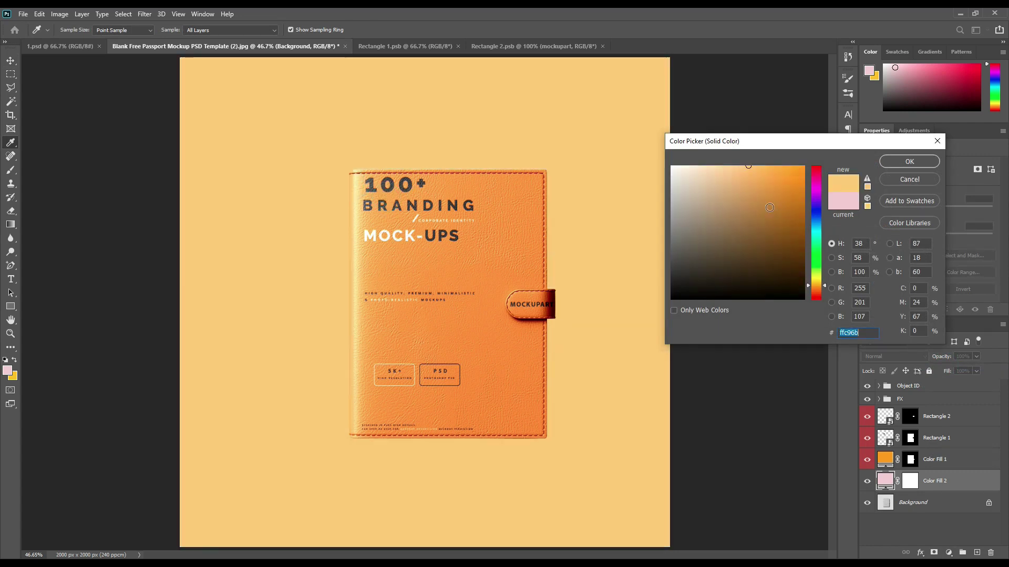
click(756, 168)
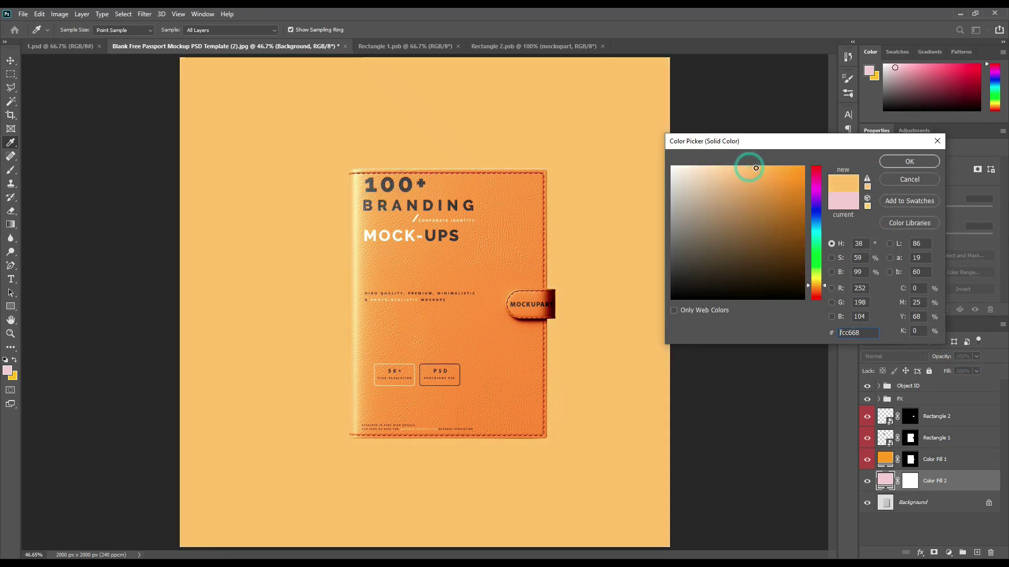
click(893, 162)
click(892, 354)
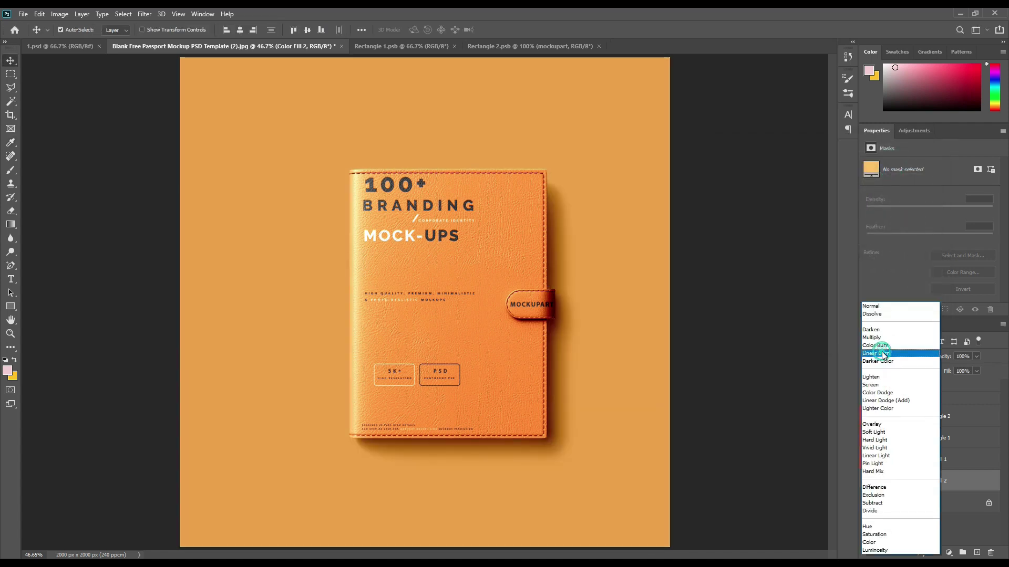
click(883, 353)
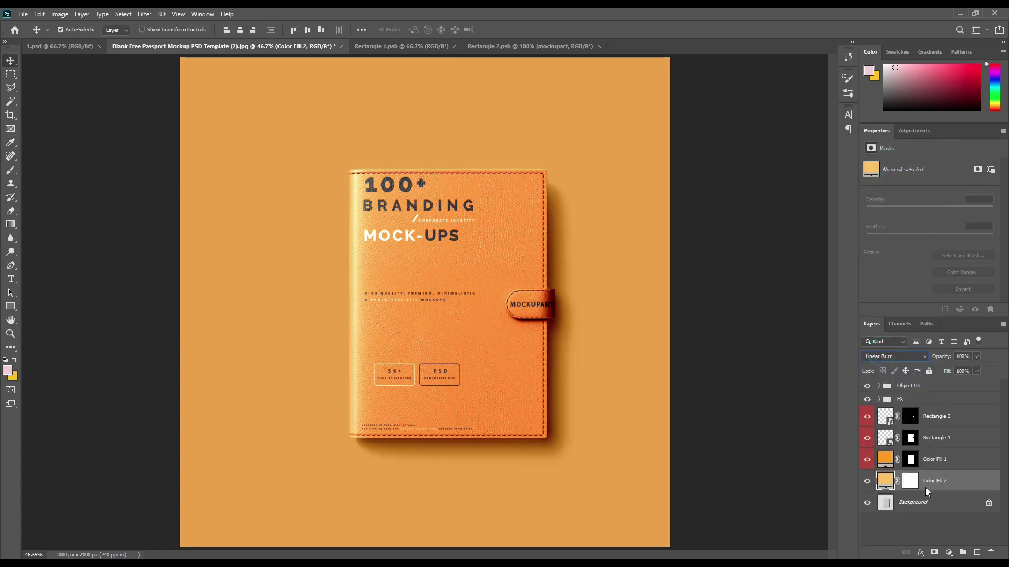
Give the Color Fill 2 layer a red label and rename it BG Color.
right_click(933, 481)
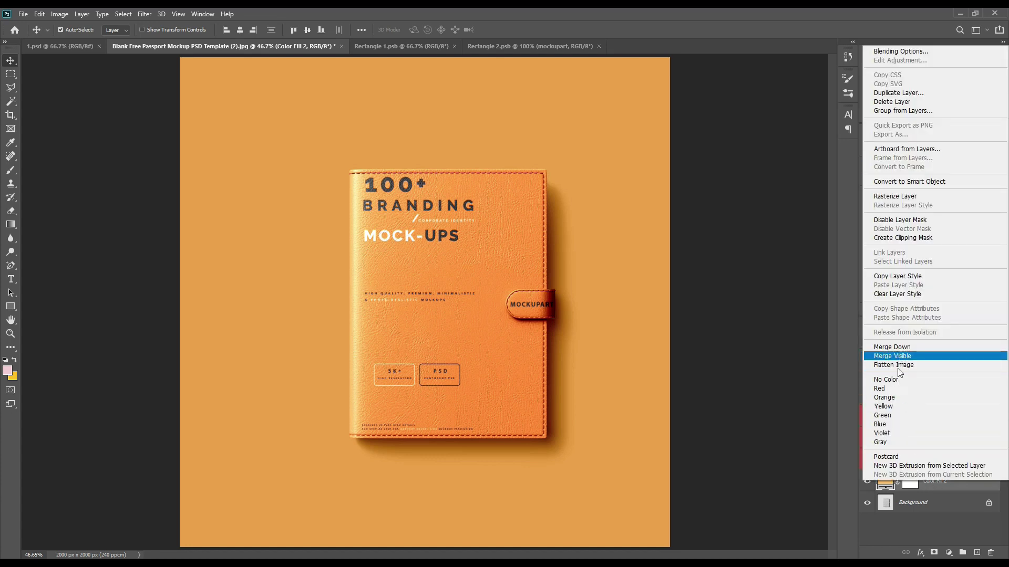
click(888, 388)
double_click(930, 481)
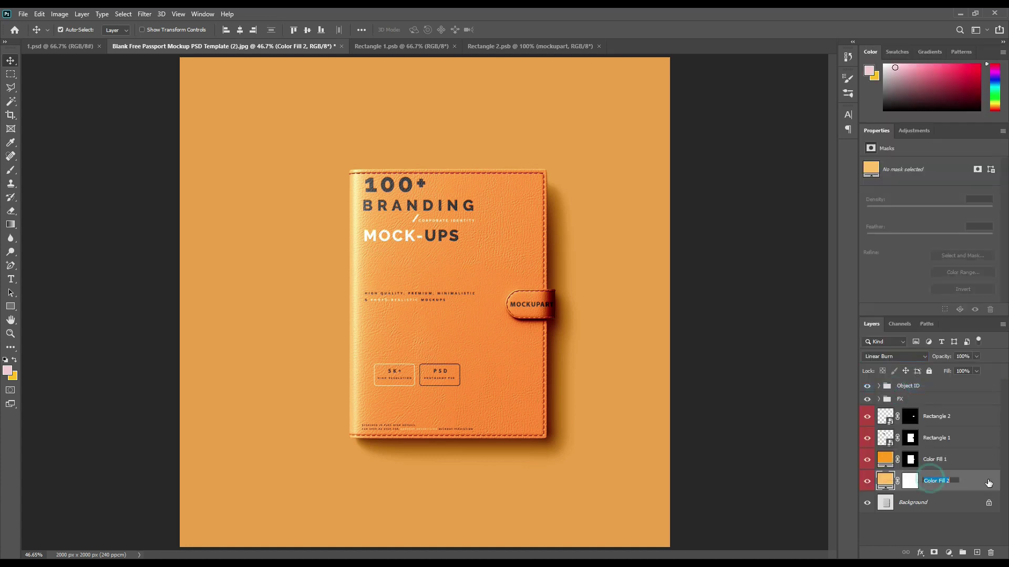
text(BG Color)
key(Return)
click(931, 528)
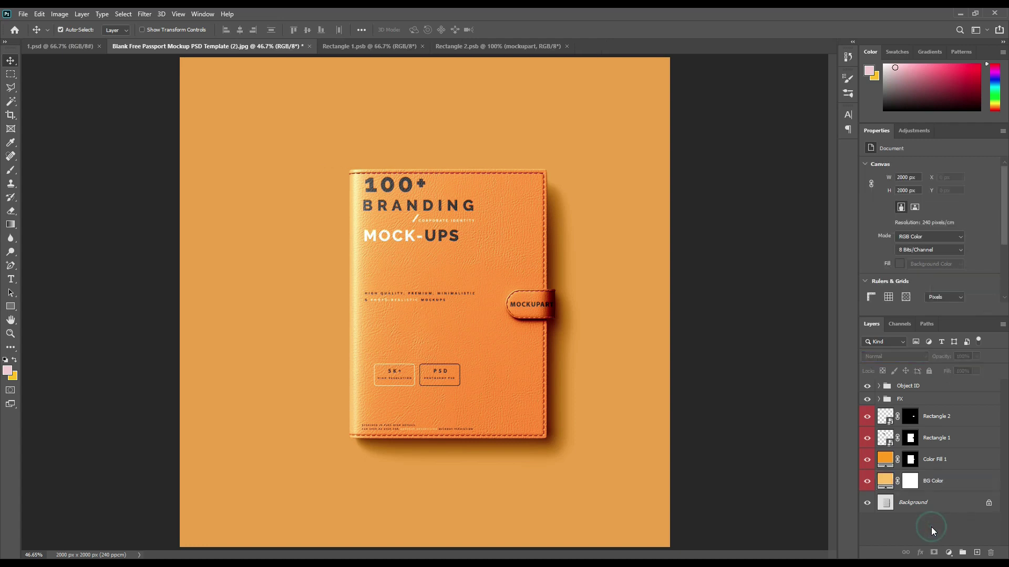